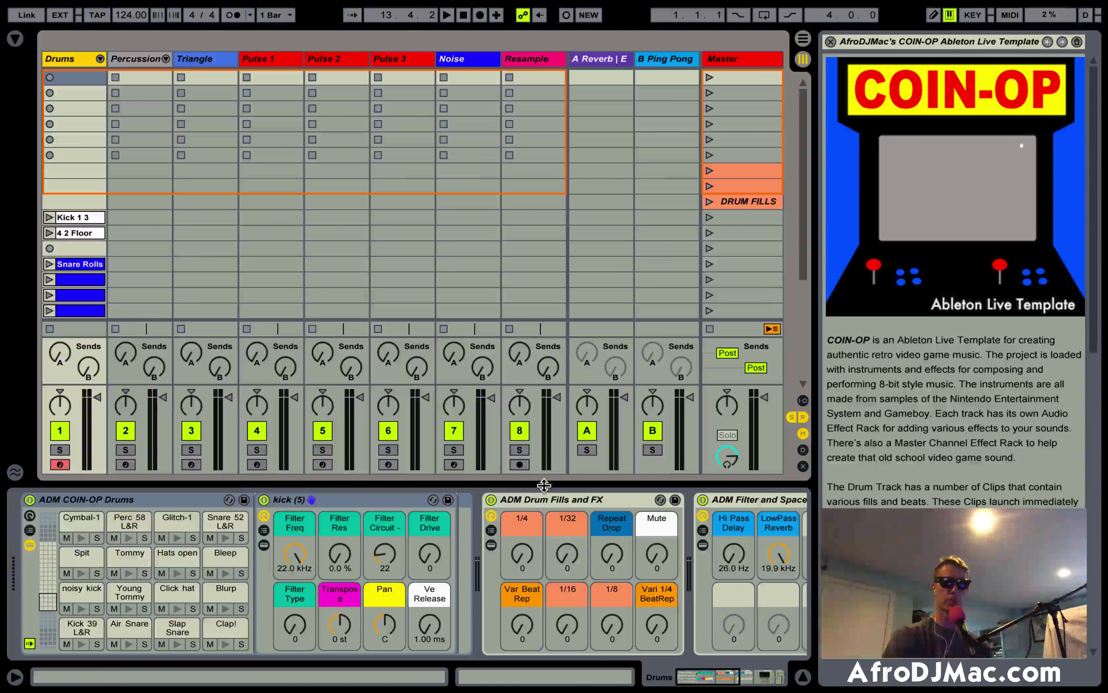
- Select the ADM Drum Fills and FX rack on the Drums track and record a clip in the track's first slot
scroll(562, 510, right, 5)
scroll(563, 513, left, 3)
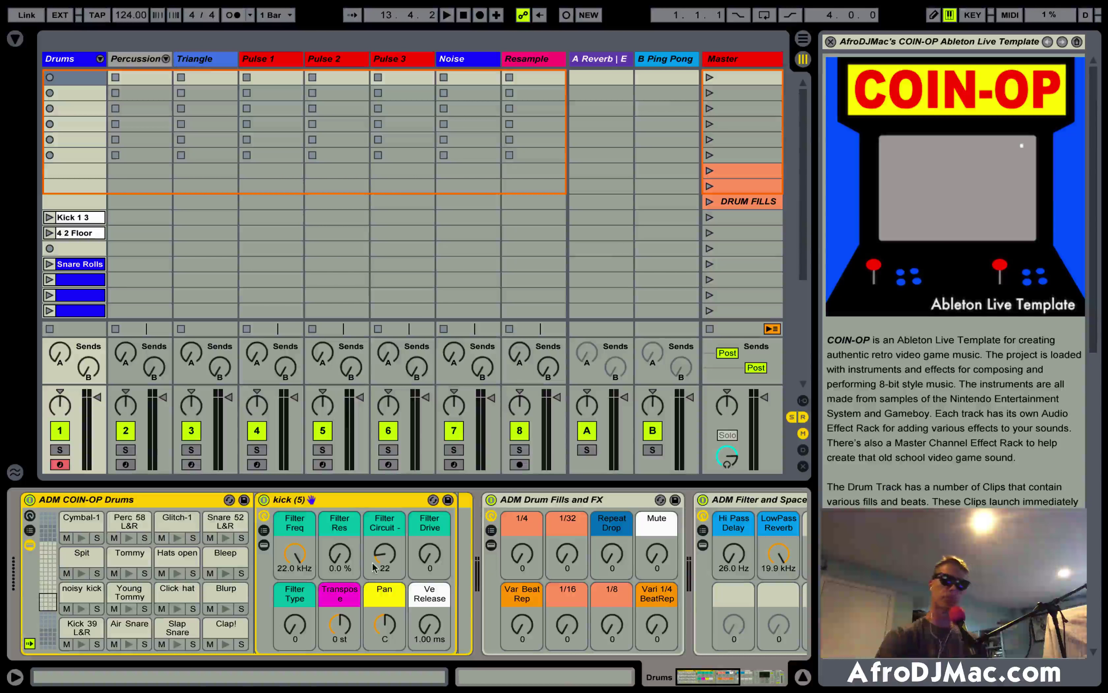
click(554, 500)
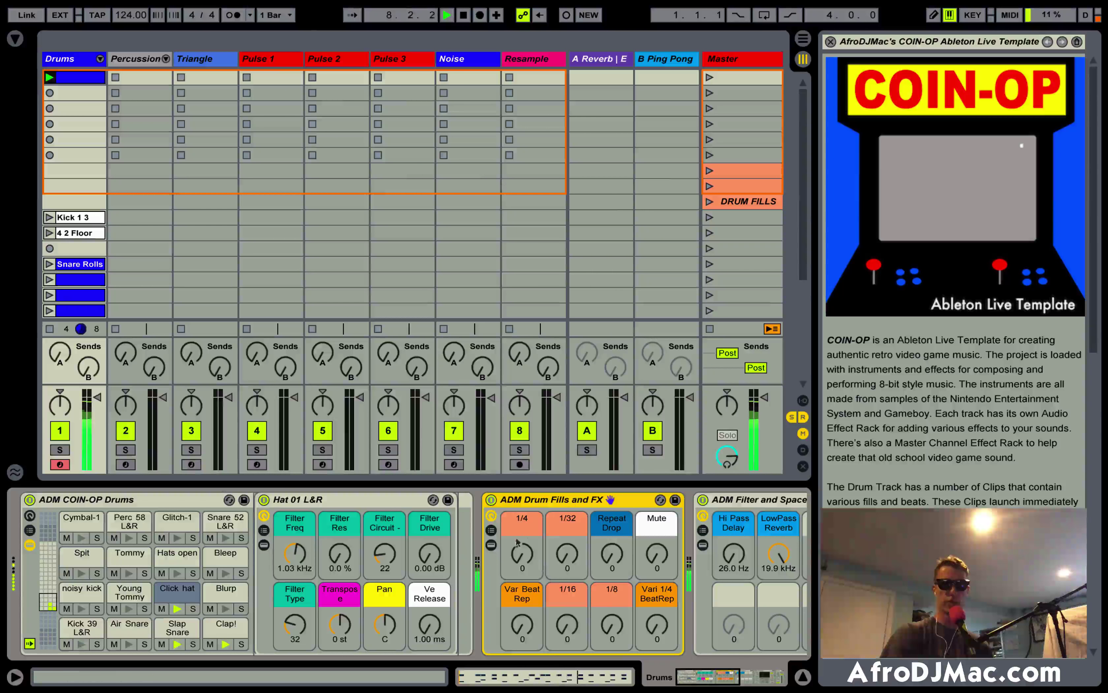
- Map computer keys 1, 2 and 3 to the drum fill rack's 1/32, 1/16 and 1/8 macros and leave key mapping
click(967, 16)
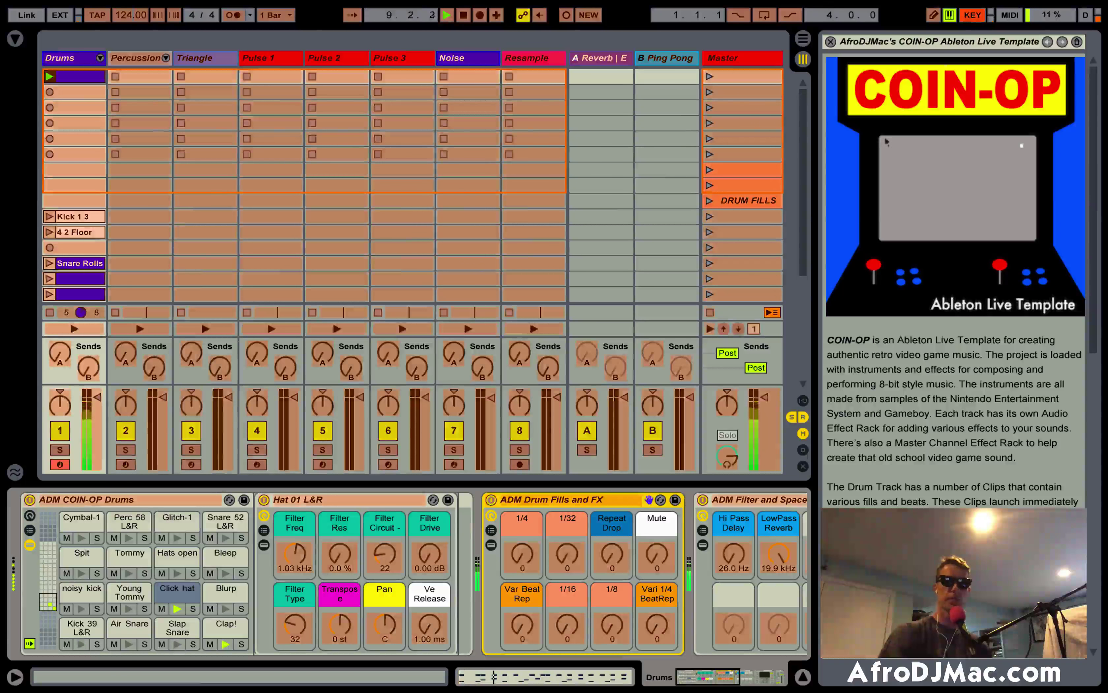
click(576, 556)
key(1)
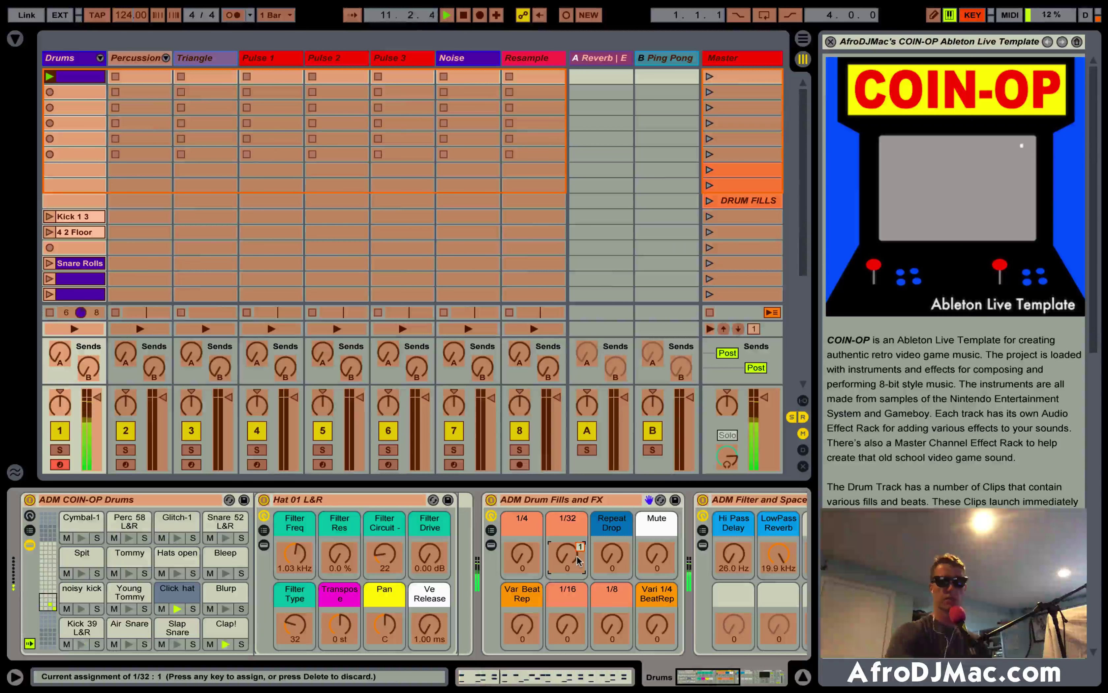
click(568, 614)
key(2)
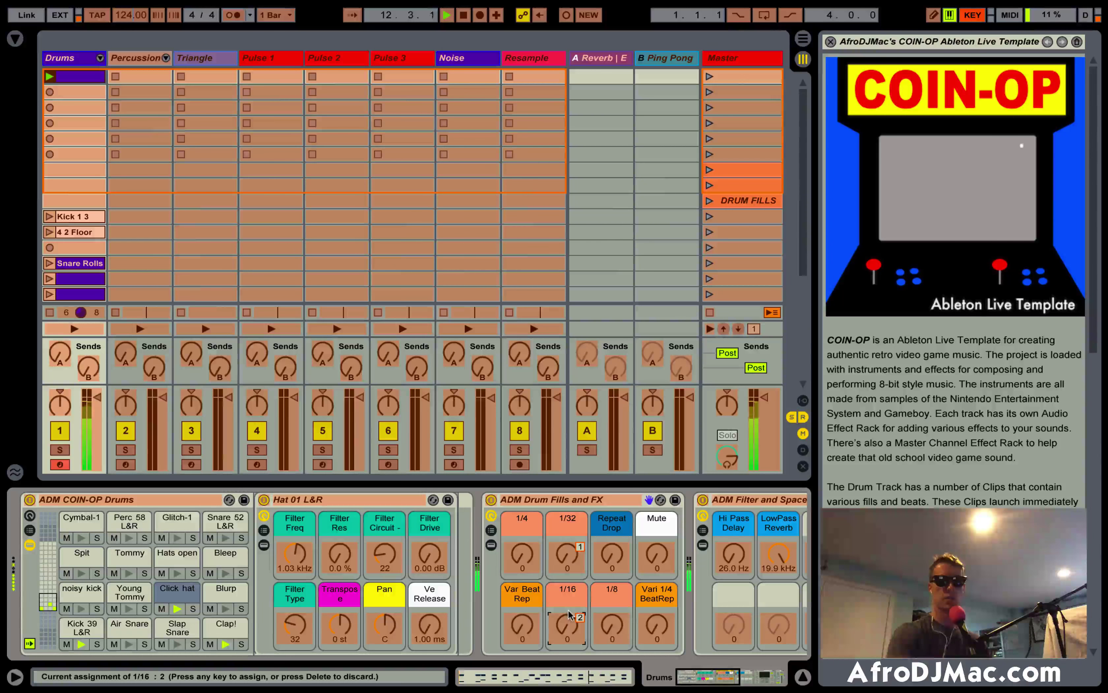
click(614, 624)
key(3)
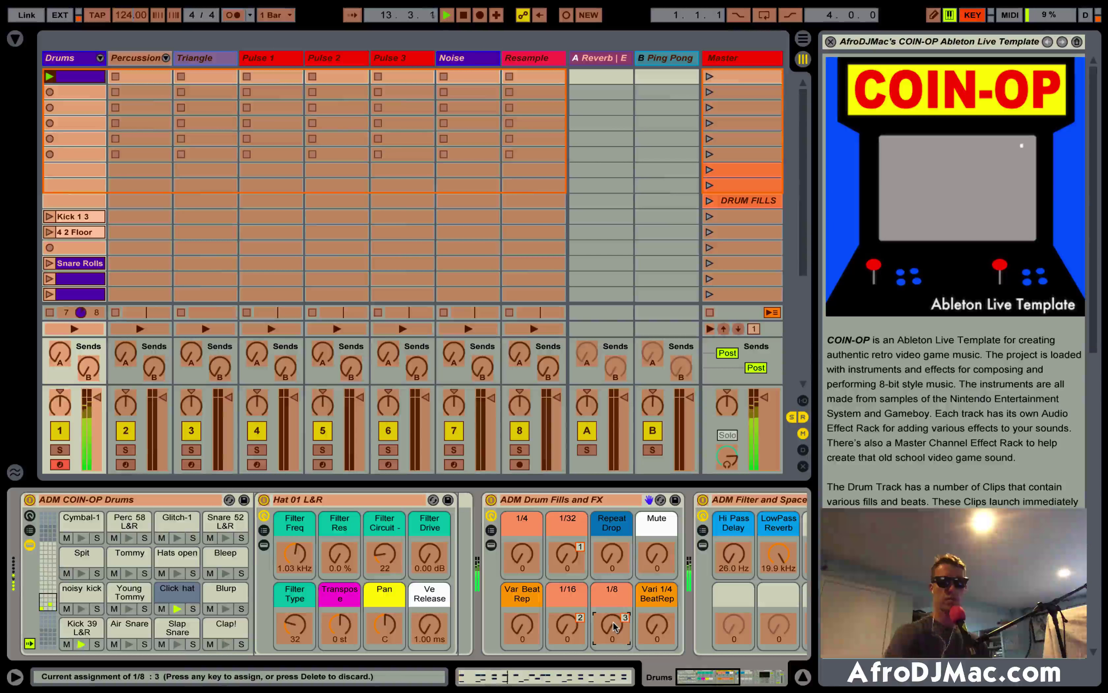
key(super+k)
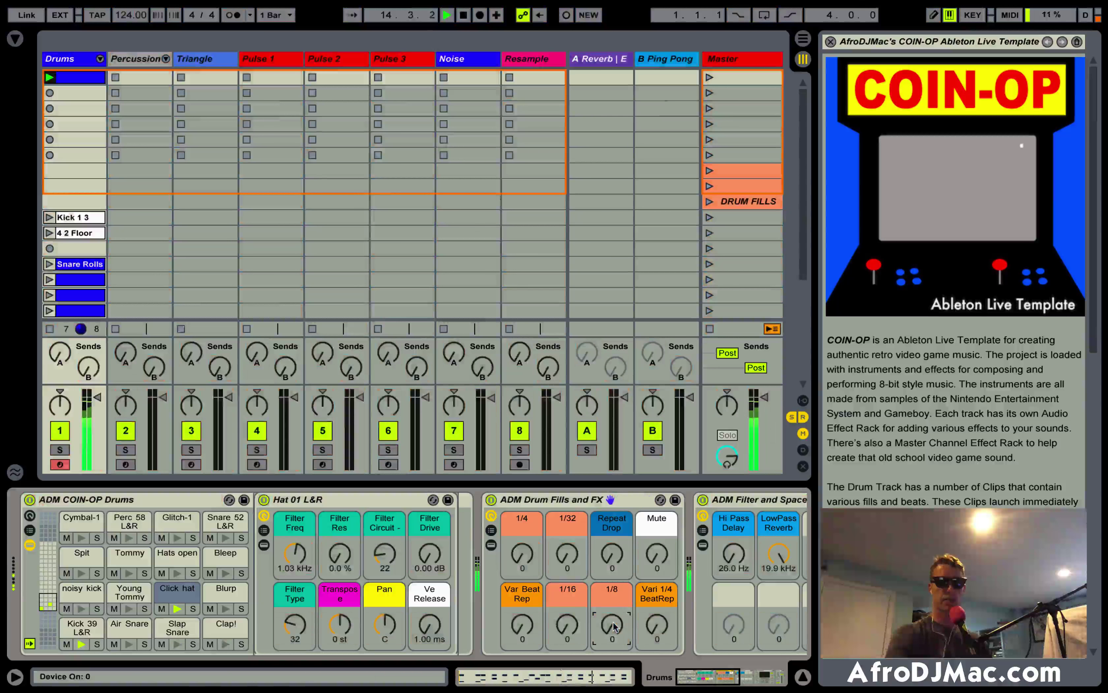
- Set the drum fill rack's 1/8 macro to 22 and turn off the computer MIDI keyboard
text(22)
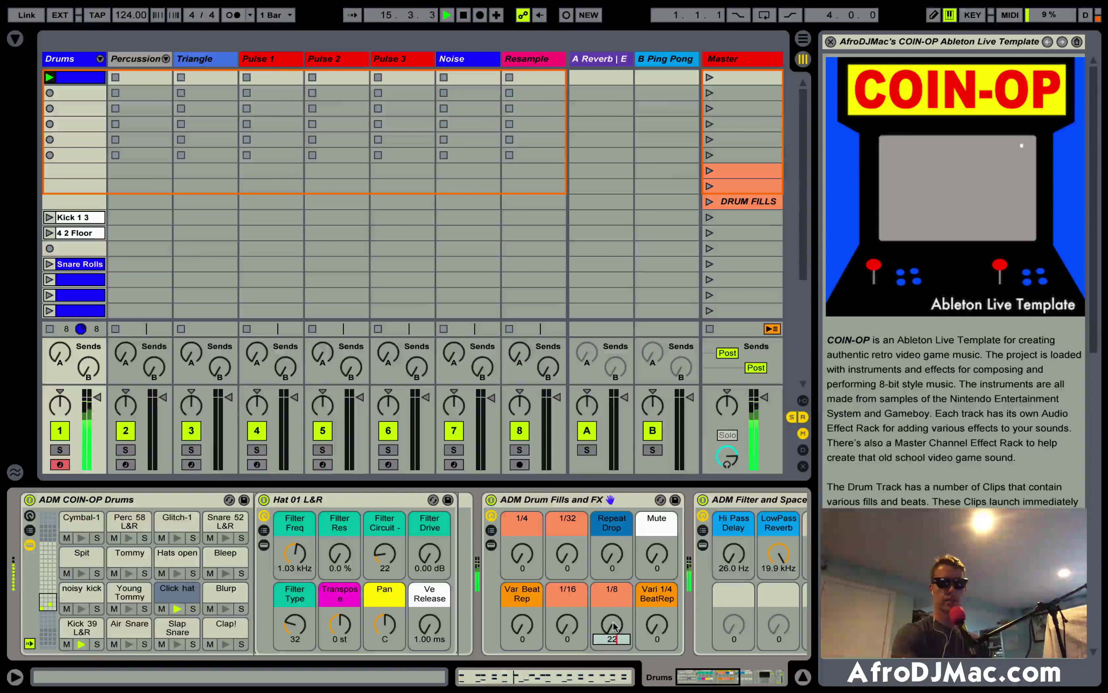
key(Return)
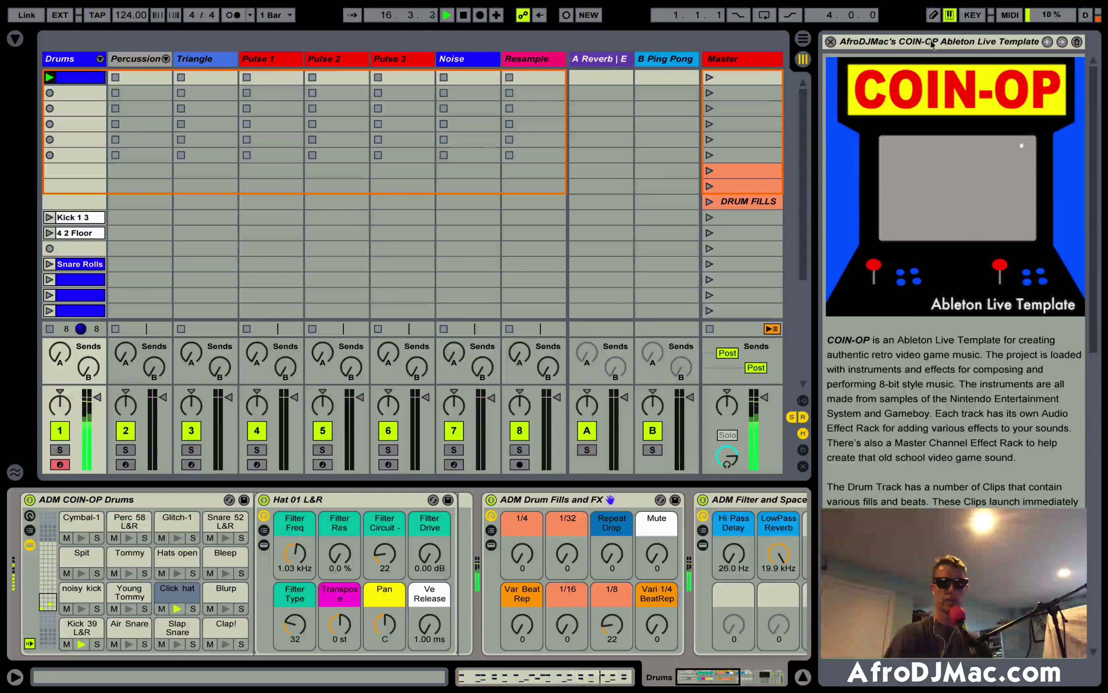
click(950, 16)
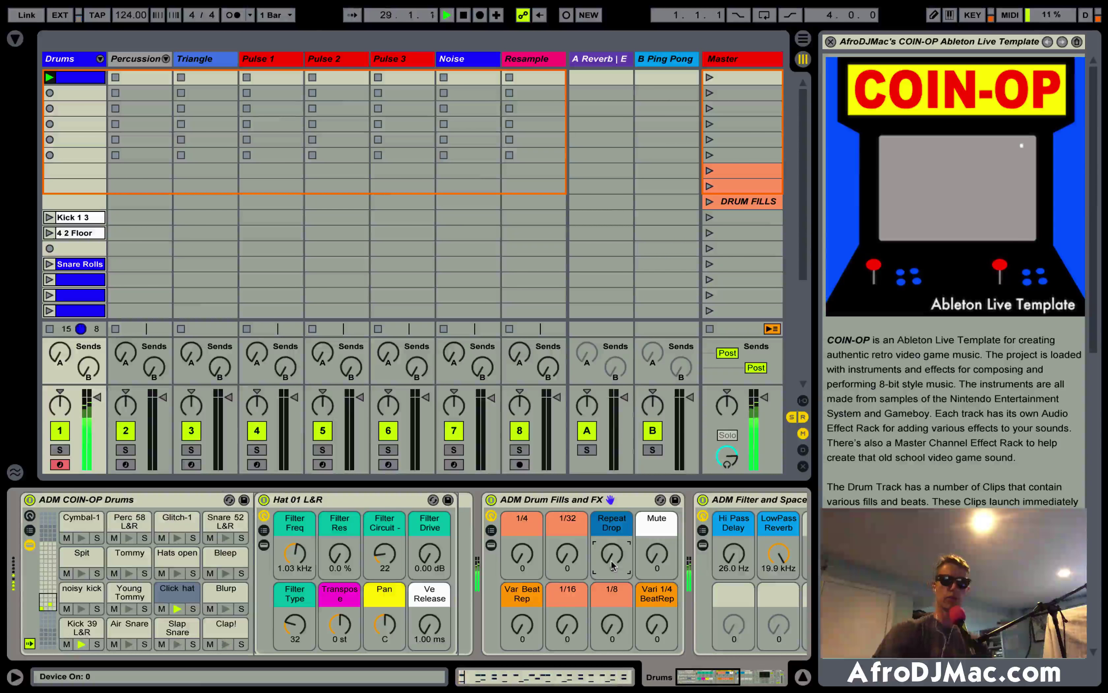
- Examine the macro controls of the ADM Filter and Space rack on the Drums track
scroll(611, 565, right, 3)
scroll(611, 566, right, 3)
drag(579, 554, 634, 564)
scroll(633, 565, left, 5)
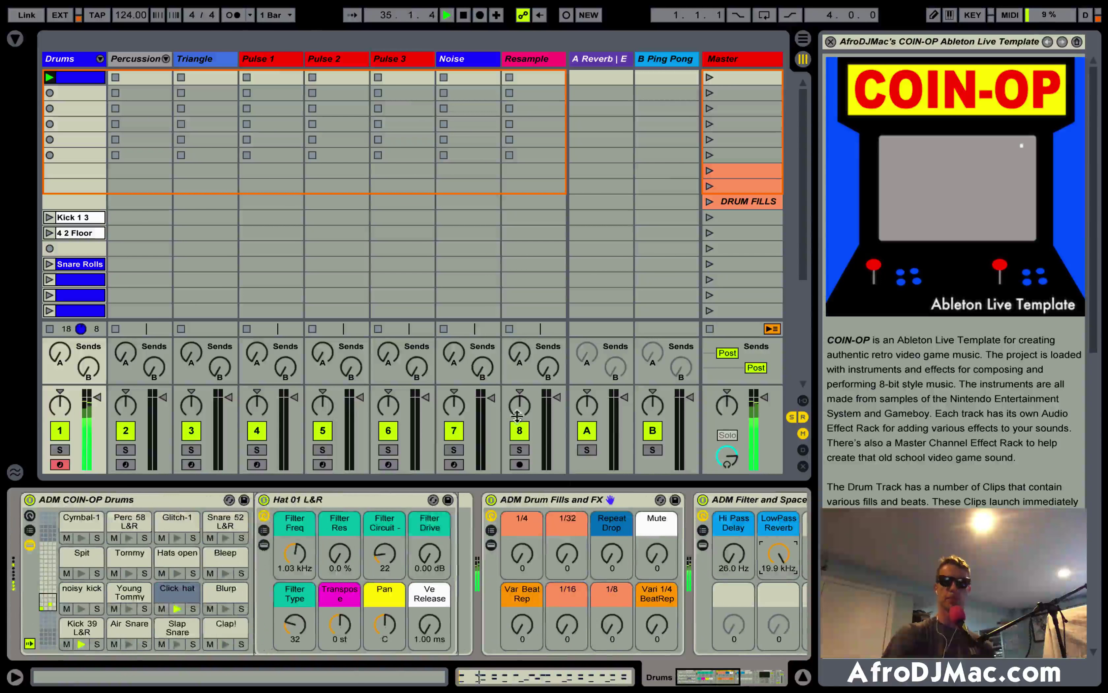
- Launch the first Drums clip and record a three-bar clip in the first slot of the Percussion track
click(132, 63)
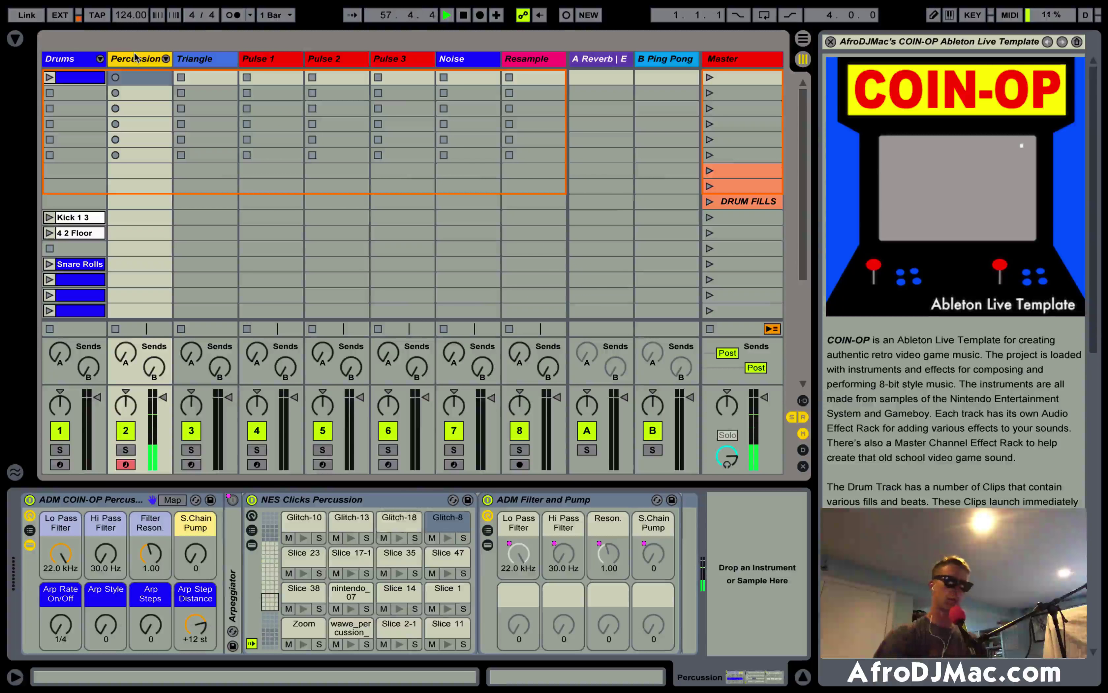
click(49, 78)
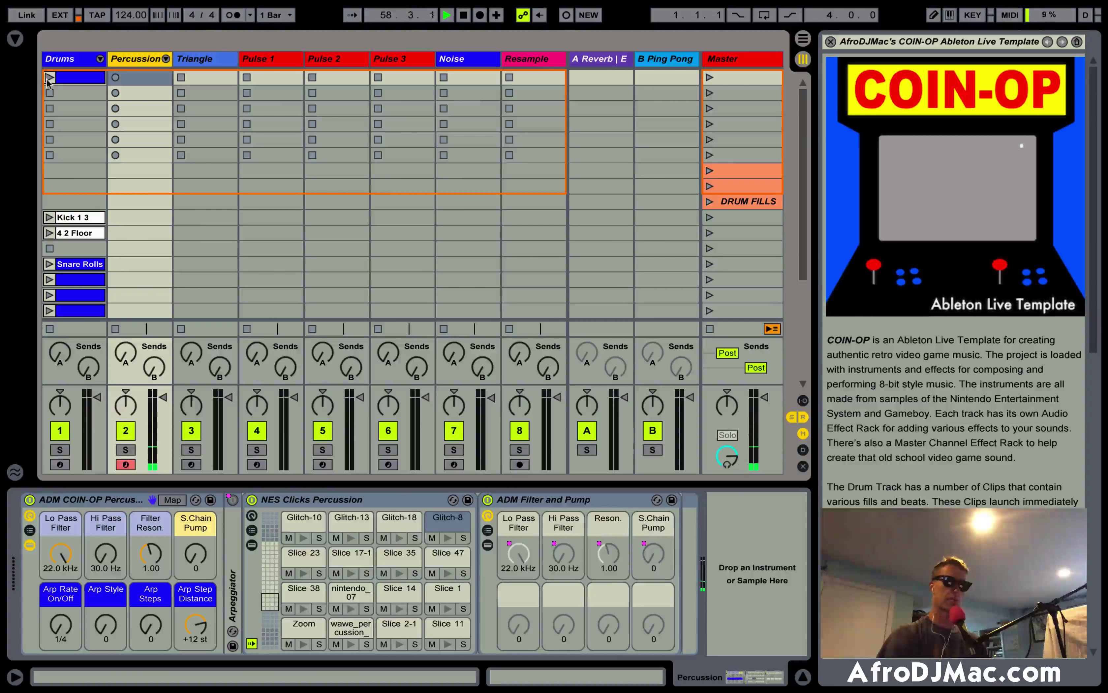
click(151, 78)
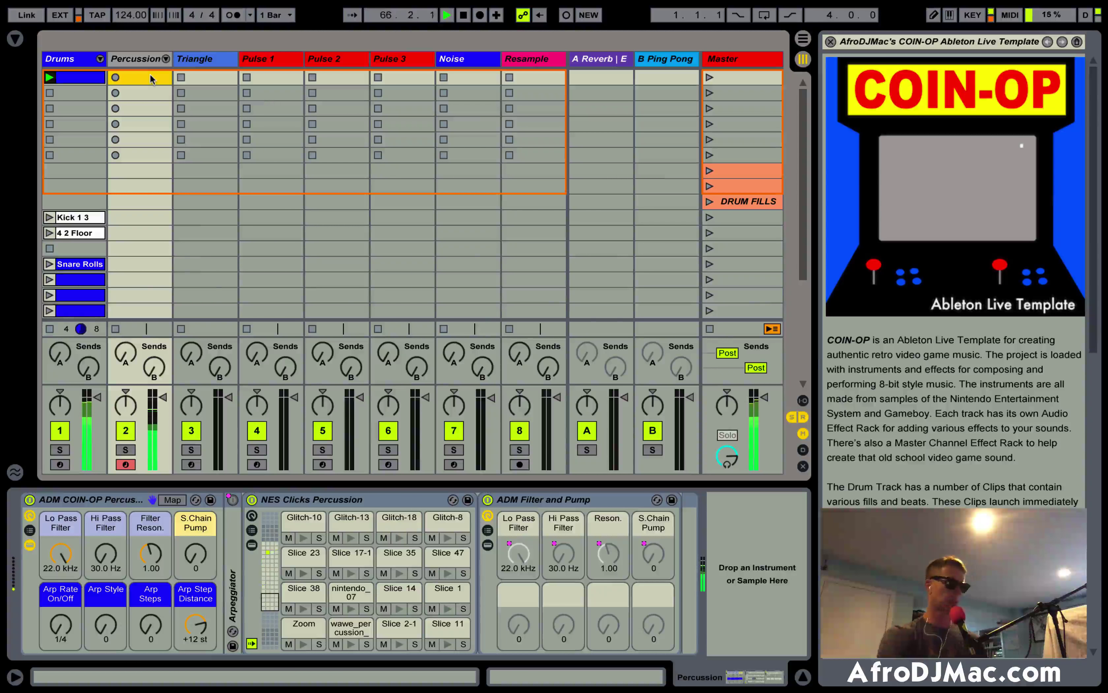
click(151, 79)
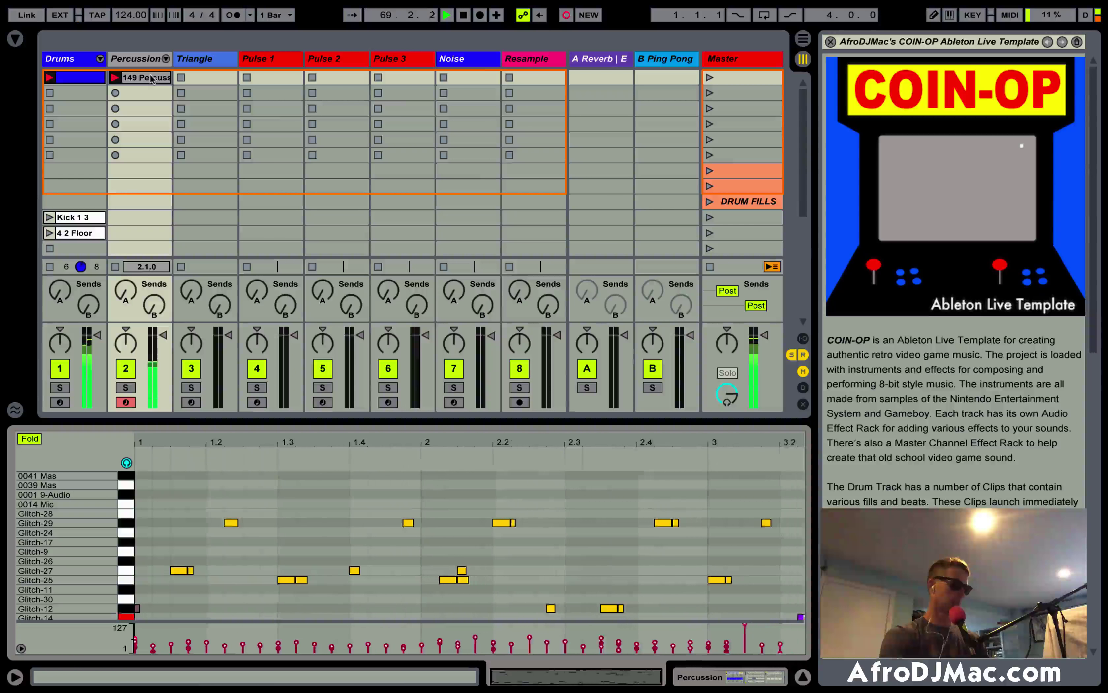
click(152, 79)
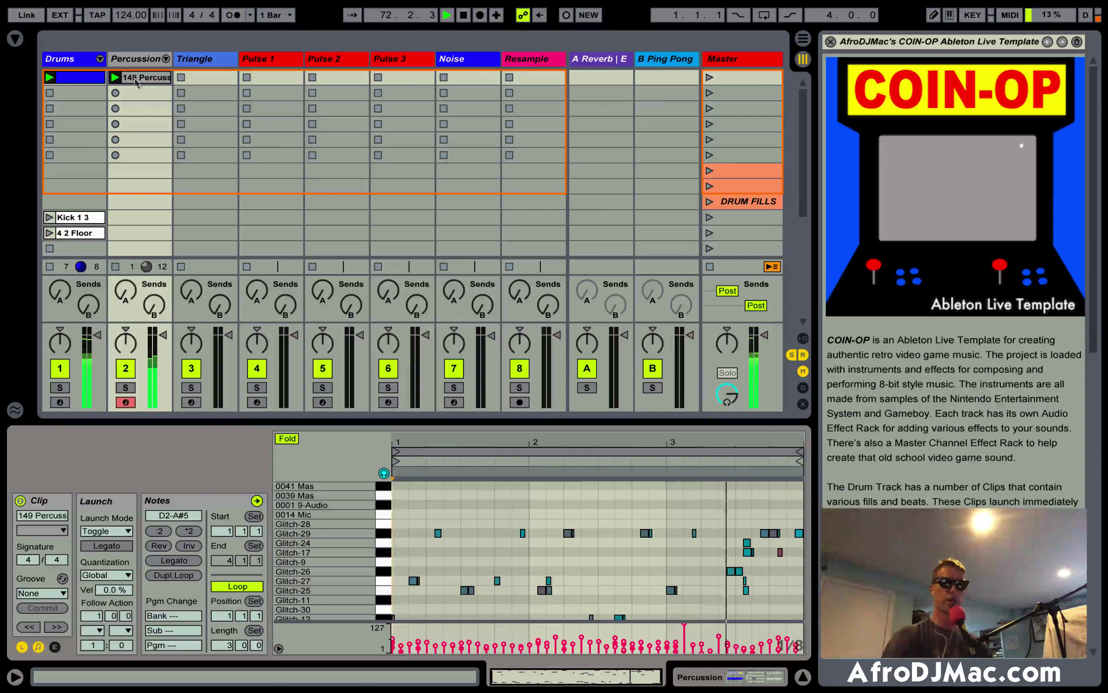
- Set the Percussion rack's Hi Pass Filter to 51.5 Hz and S.Chain Pump to 65, auditioning without and with the drum clip, and stop playback
click(50, 93)
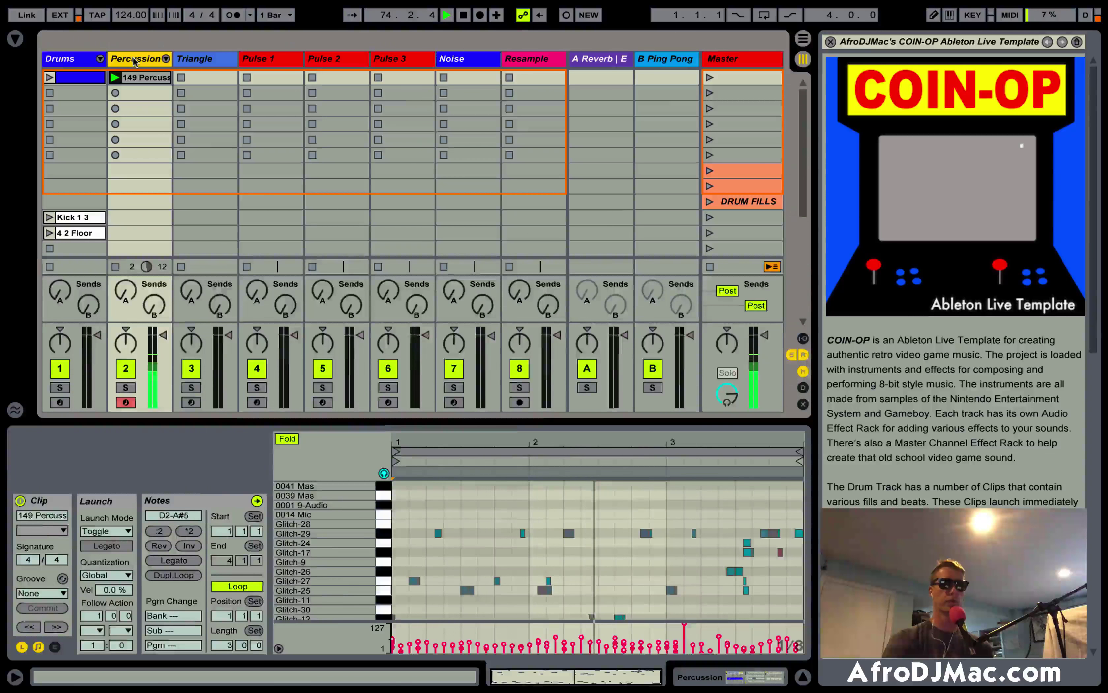
click(139, 67)
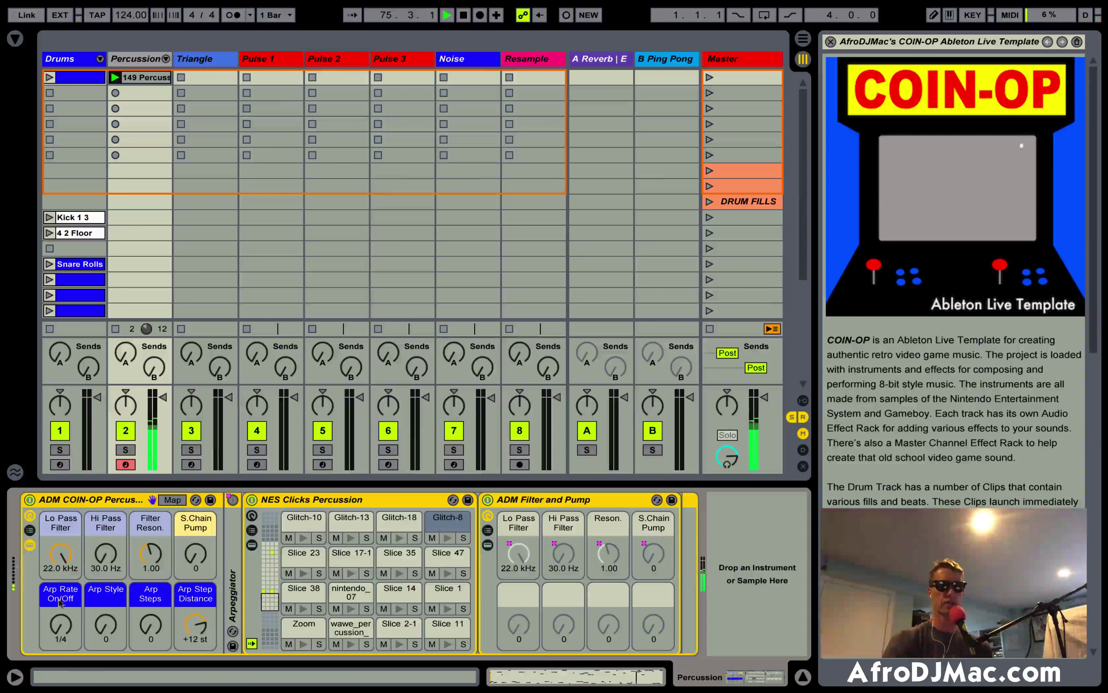
mouse_move(60, 554)
mouse_down()
mouse_move(70, 595)
mouse_move(71, 555)
mouse_up()
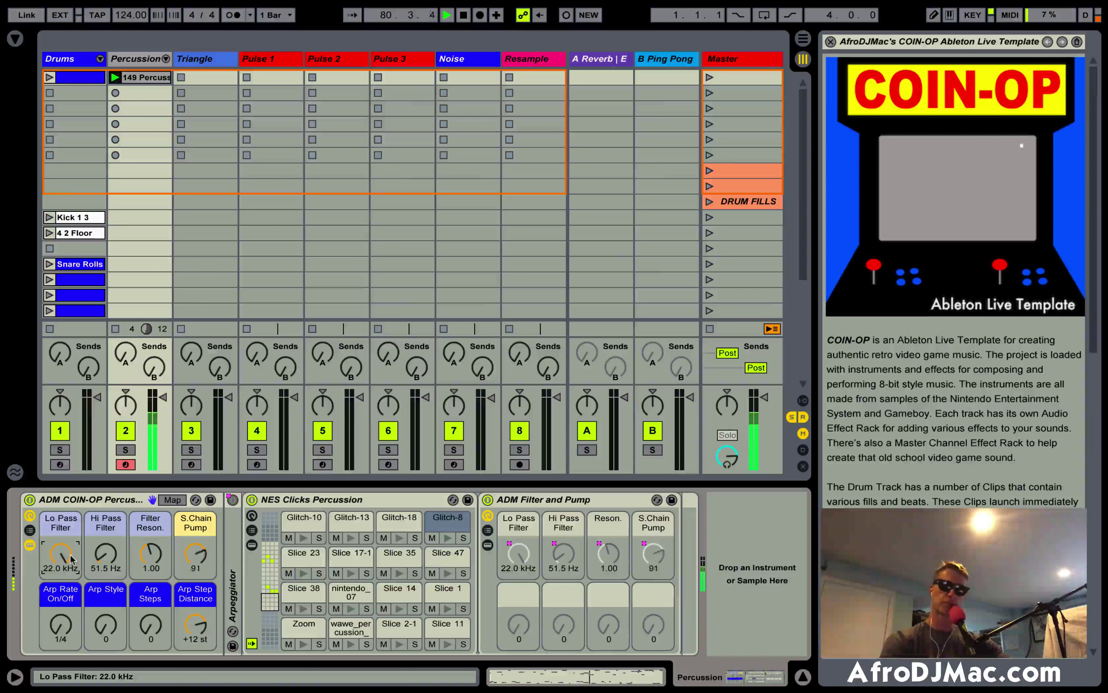
click(51, 78)
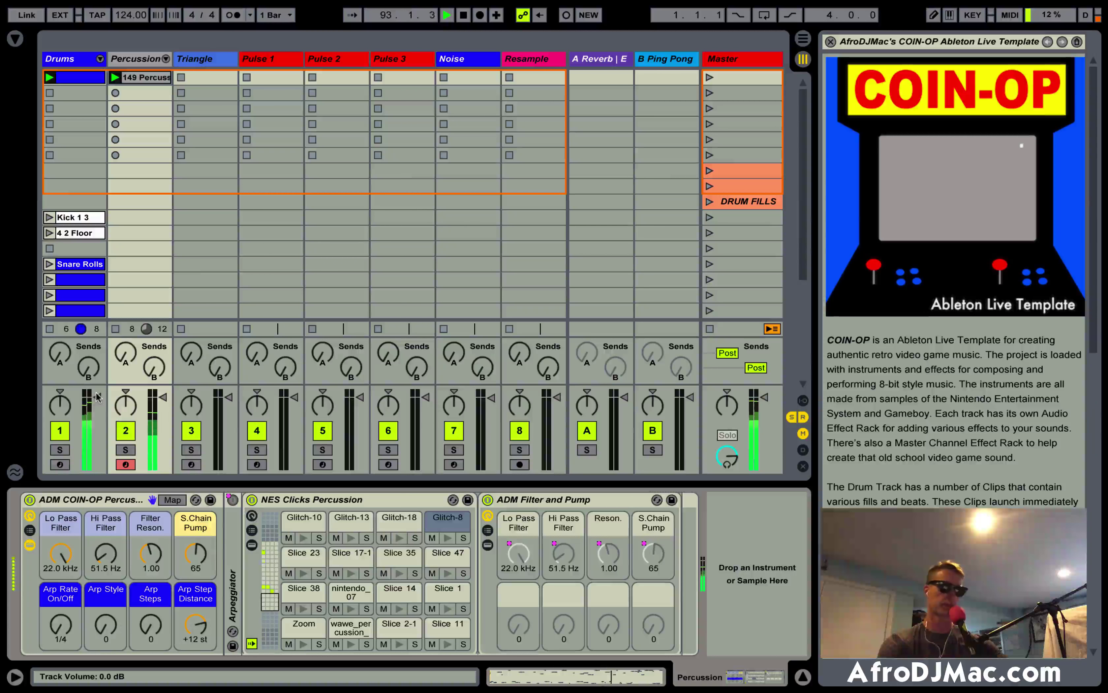
key(space)
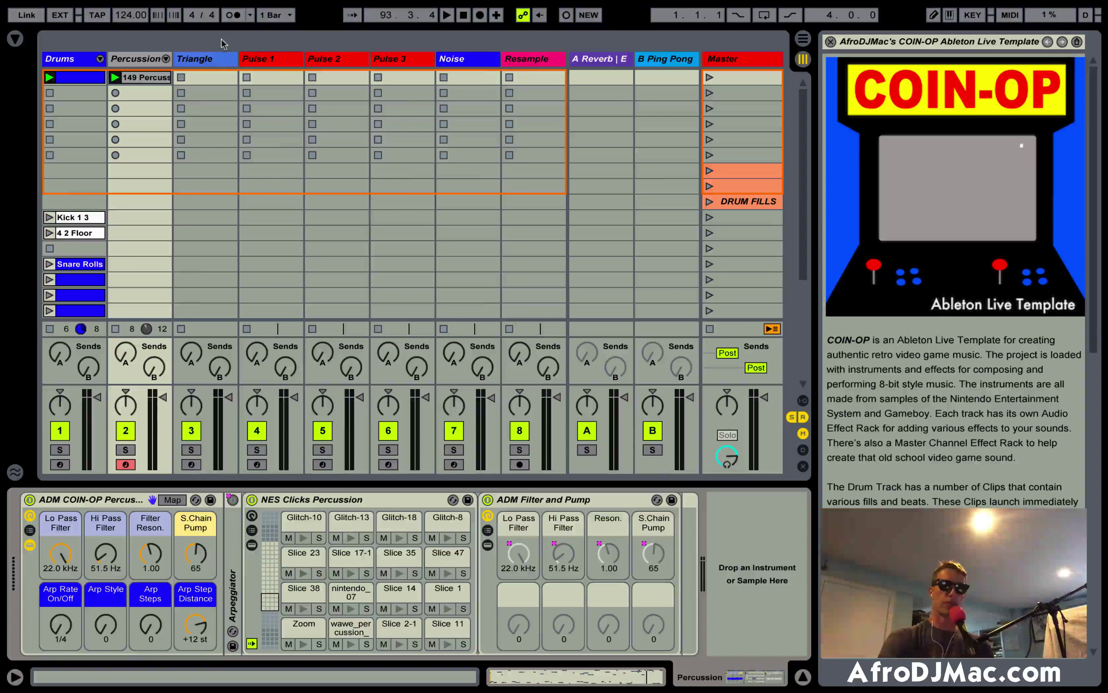
- Record a four-bar clip in the first slot of the Triangle track
click(219, 60)
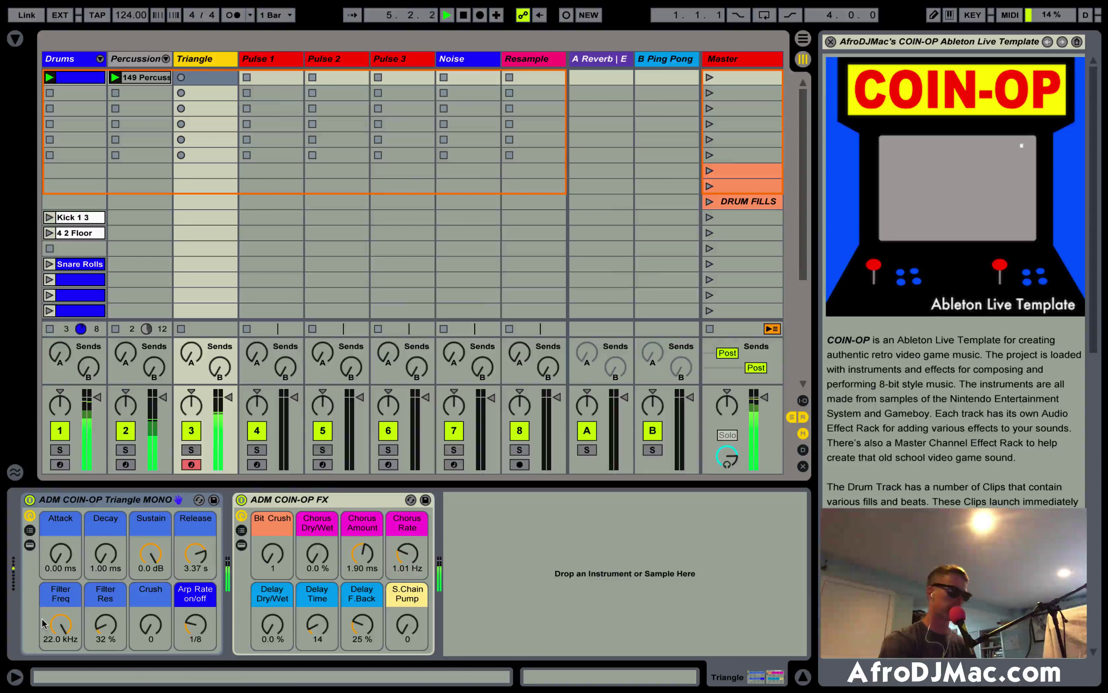
key(shift+F9)
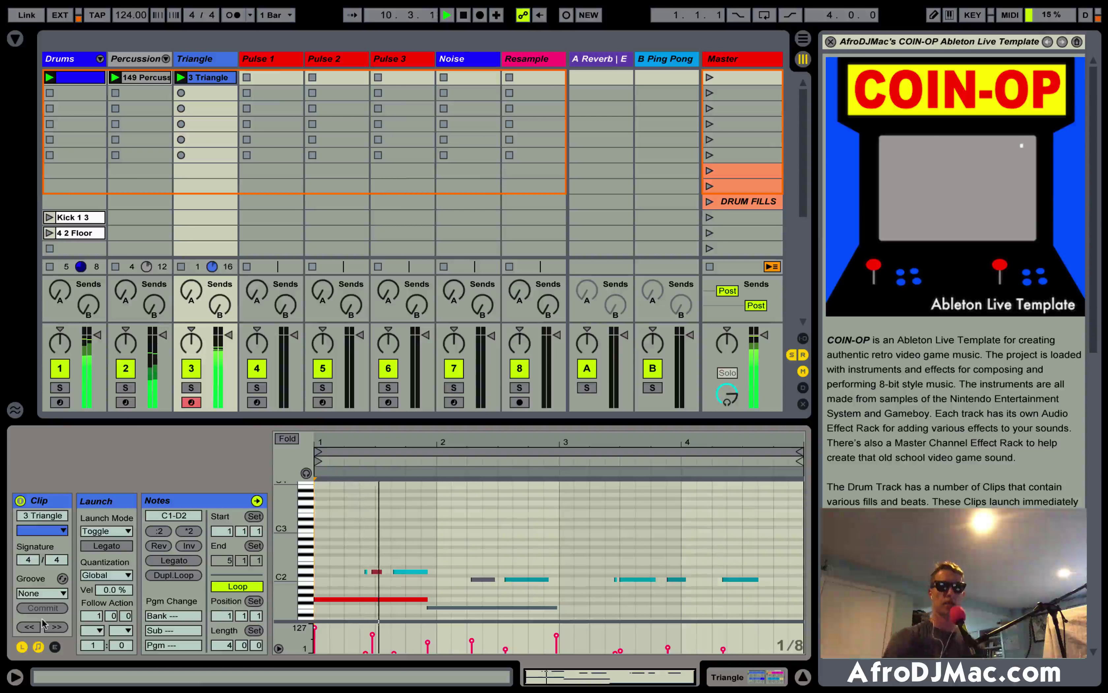
- In the Triangle track's COIN-OP FX rack, set Chorus Amount to 2.06 ms, Chorus Rate to 0.78 Hz, Delay Time to 44 and S.Chain Pump to 62
mouse_move(240, 49)
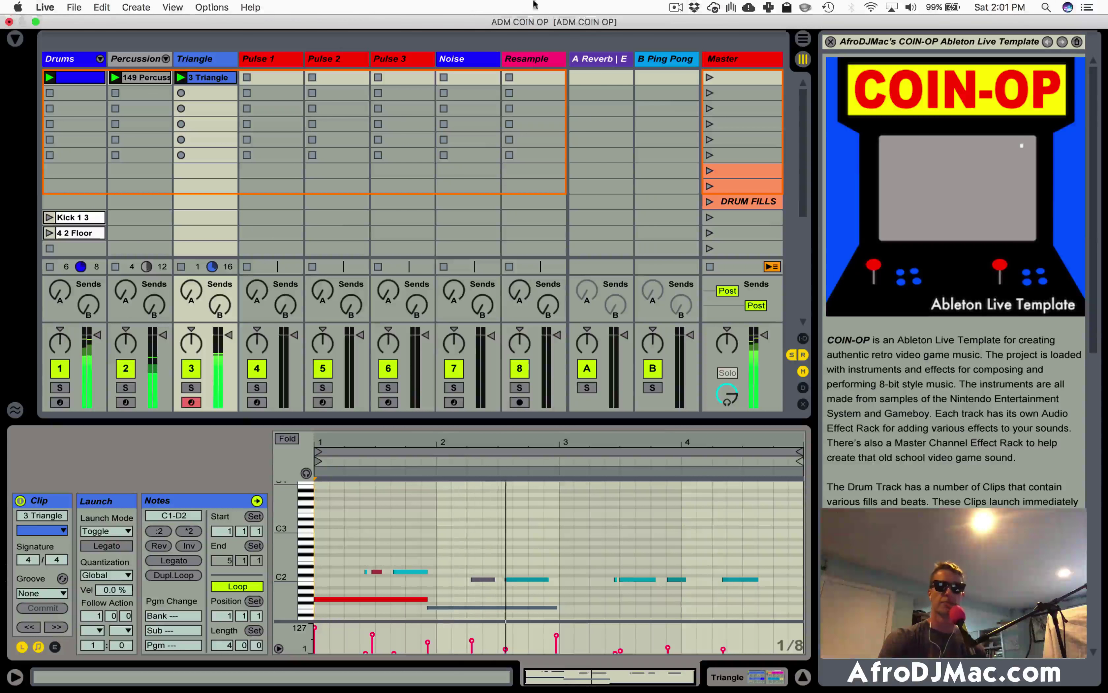
click(213, 64)
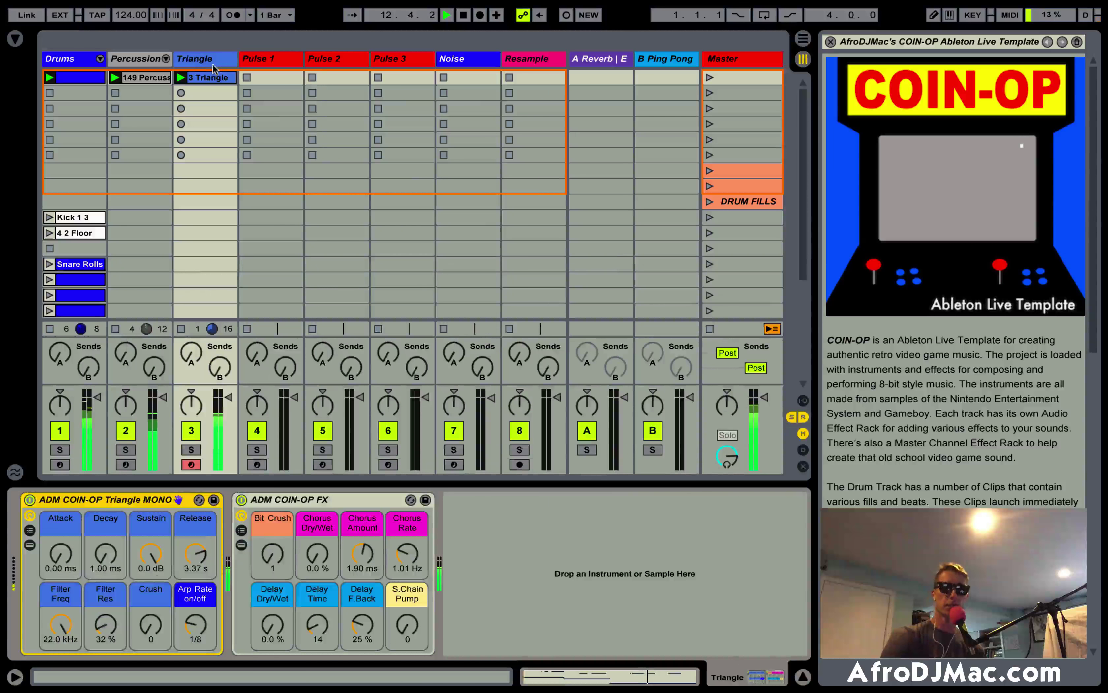
click(290, 500)
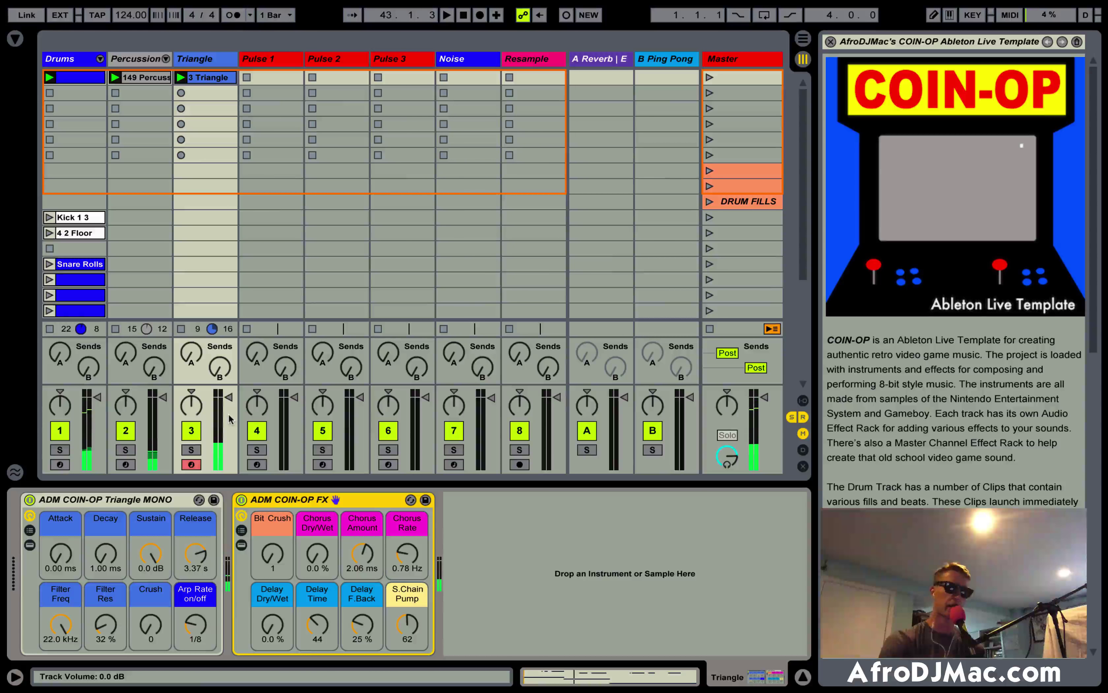
- Set the Pulse 1 rack's Attack to 0.51 ms, Release to 38.6 ms and Arp Rate to 1/16, and record a four-bar clip in its first slot
key(Right)
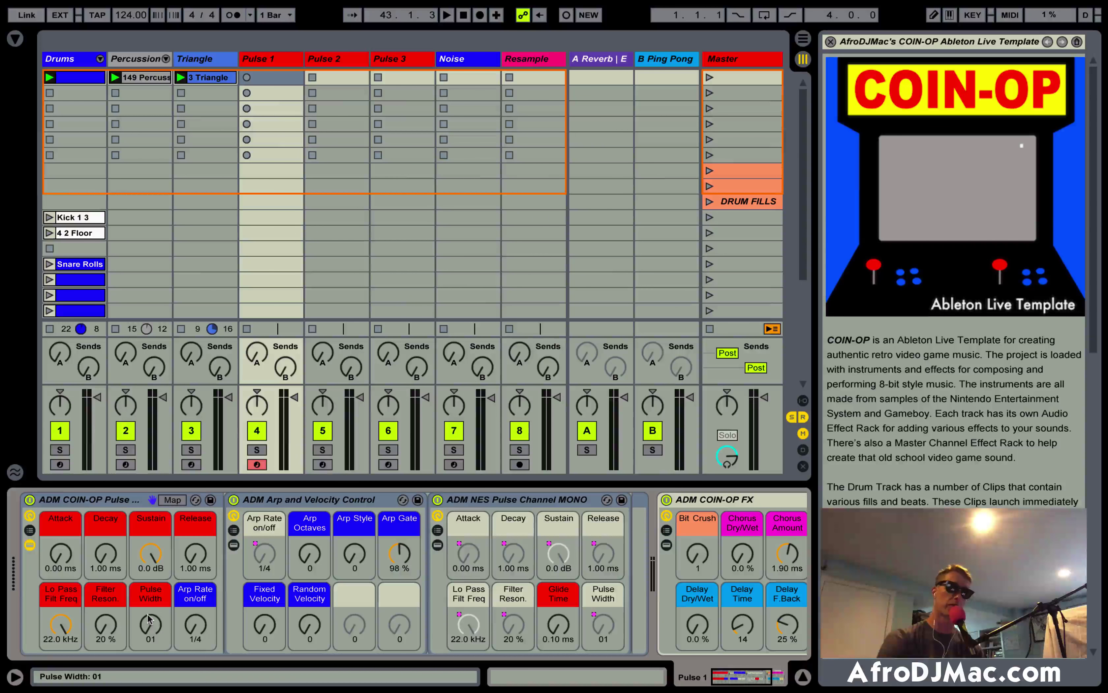
click(90, 500)
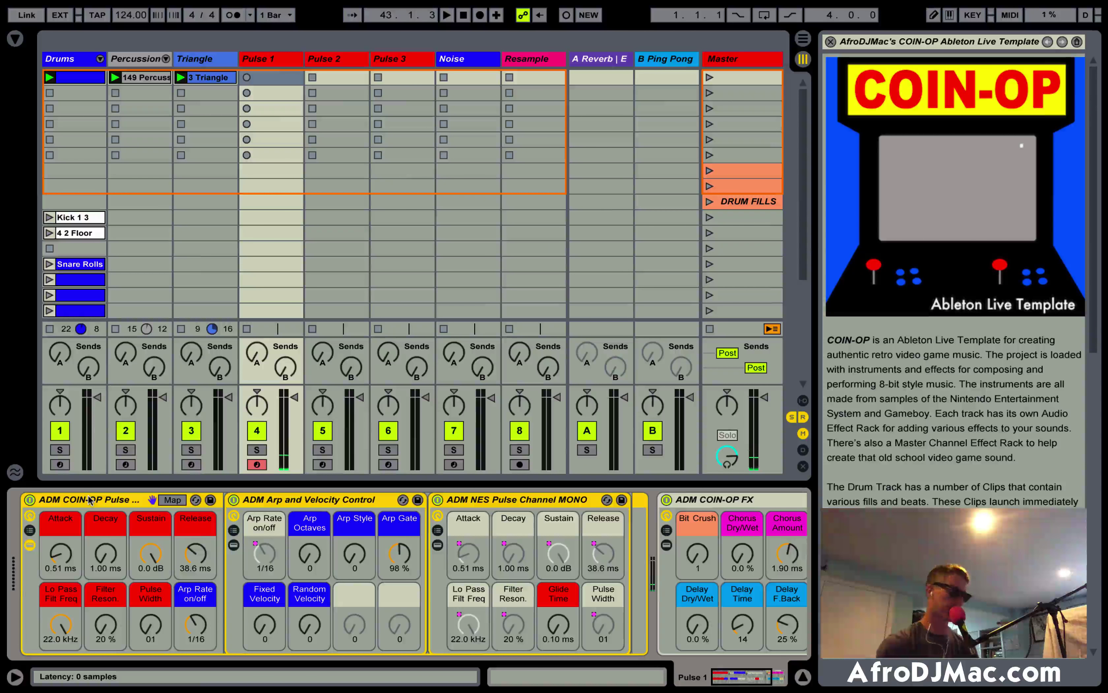
key(space)
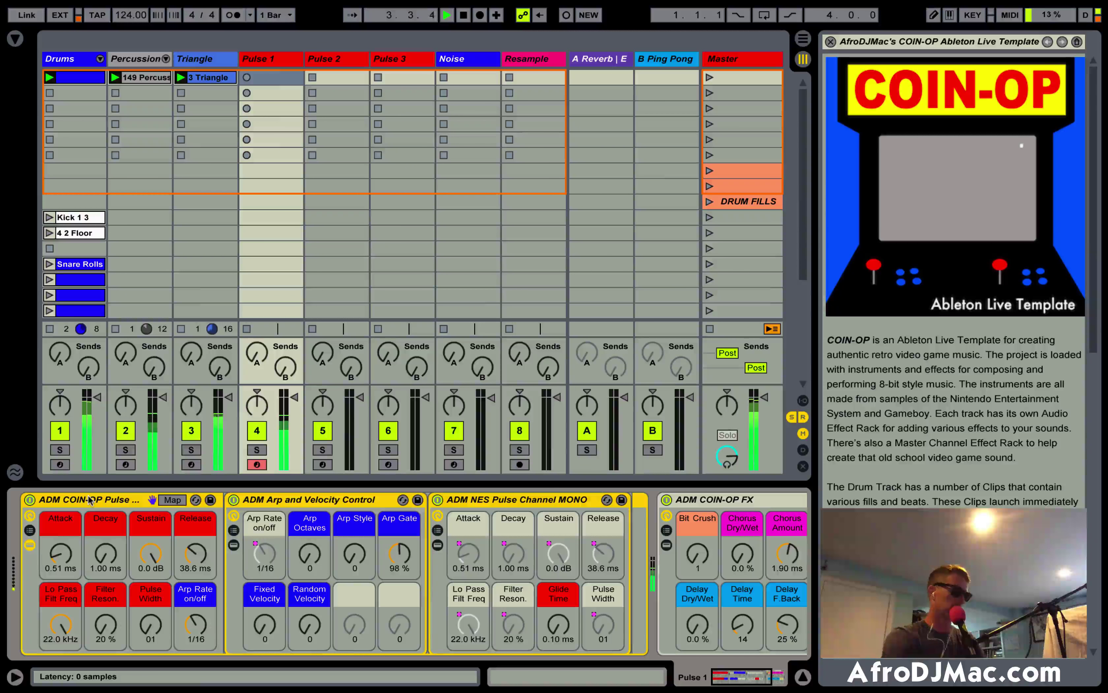
key(shift+F9)
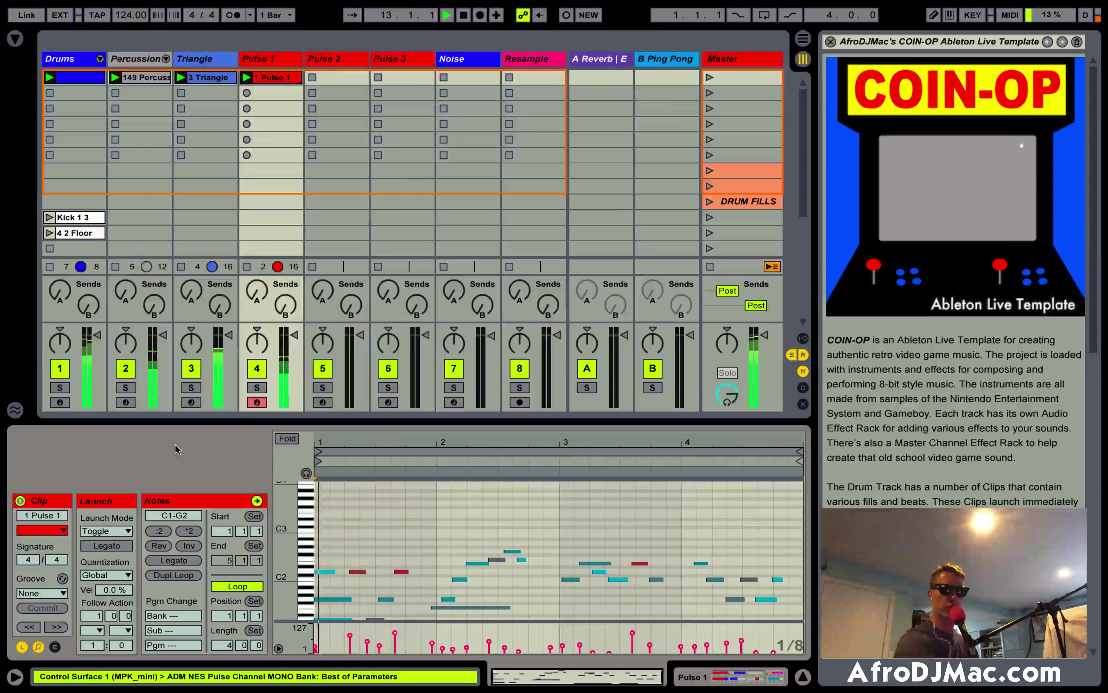
- In Pulse 1's Arp and Velocity Control rack, set Arp Octaves to 2, Style to 63, Gate to 105 %, Fixed Velocity to 65 and Random Velocity to 17
click(731, 681)
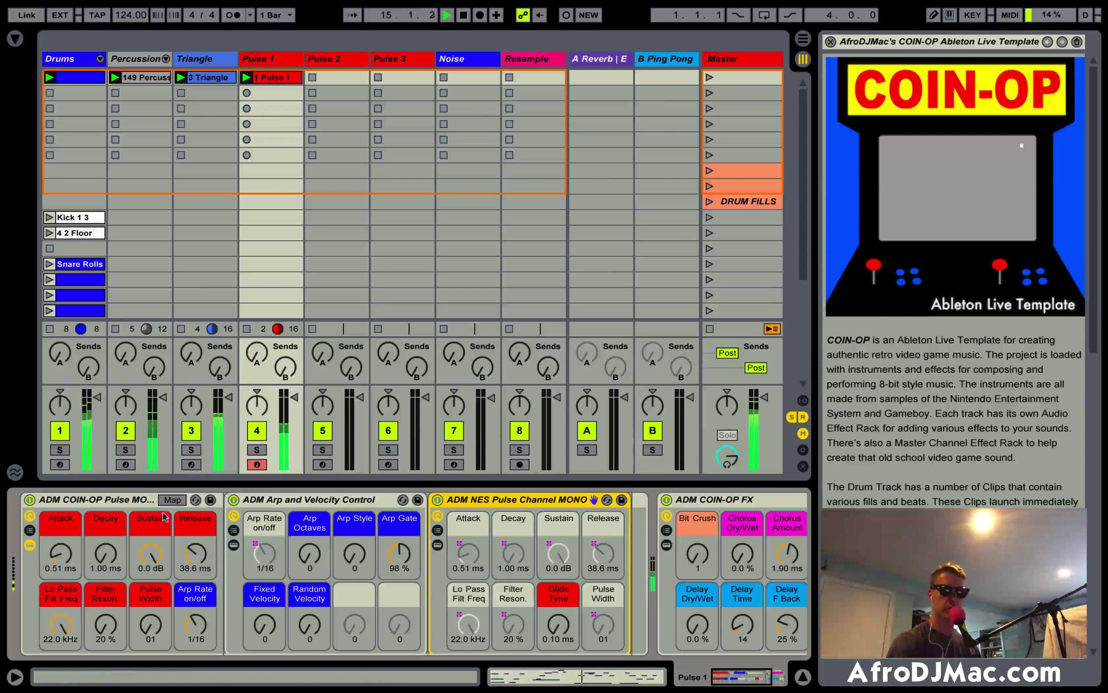
click(331, 547)
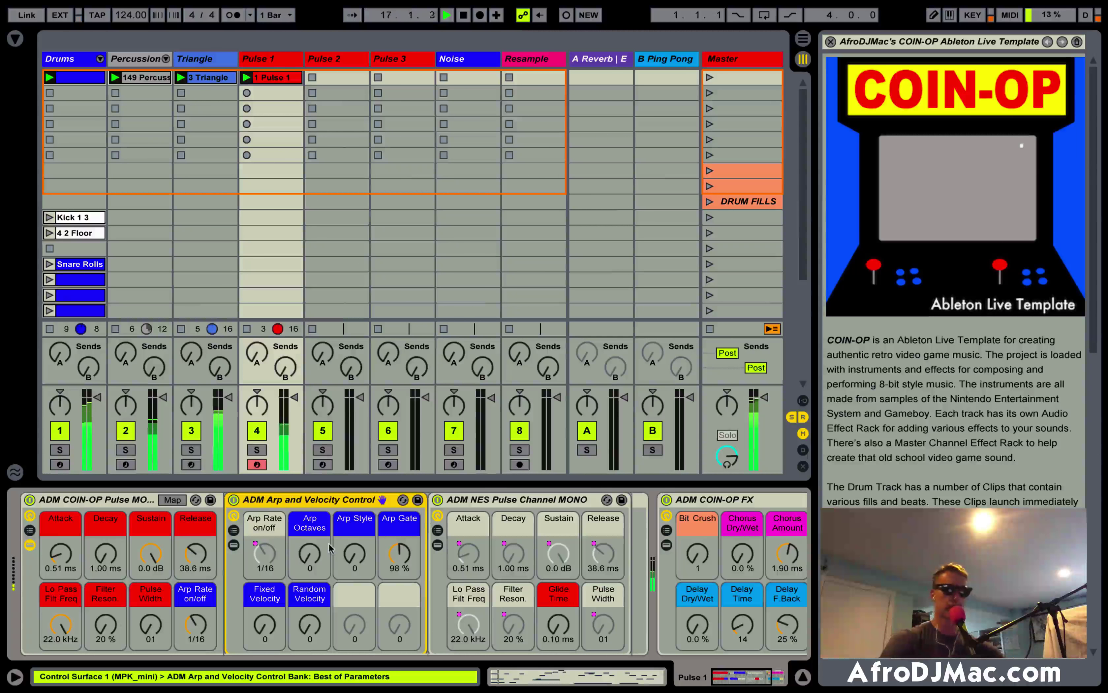
scroll(329, 544, up, 2)
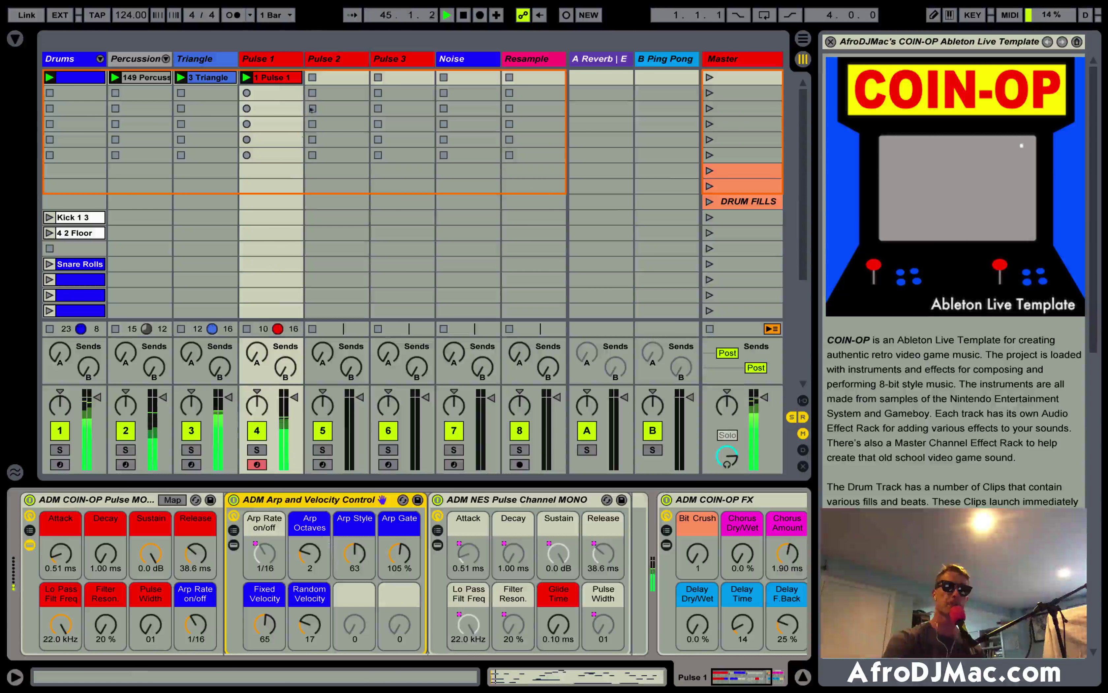
- Look over the Pulse 2 track's devices and the COIN-OP FX rack at the end of Pulse 1's device chain
click(341, 59)
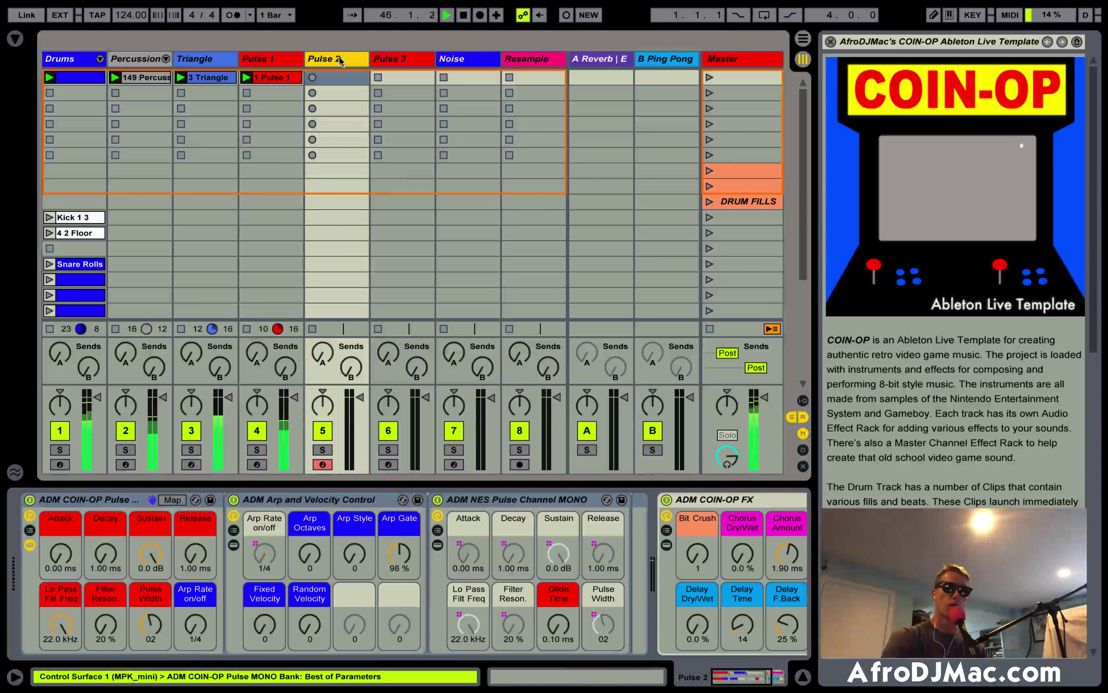
scroll(705, 514, right, 3)
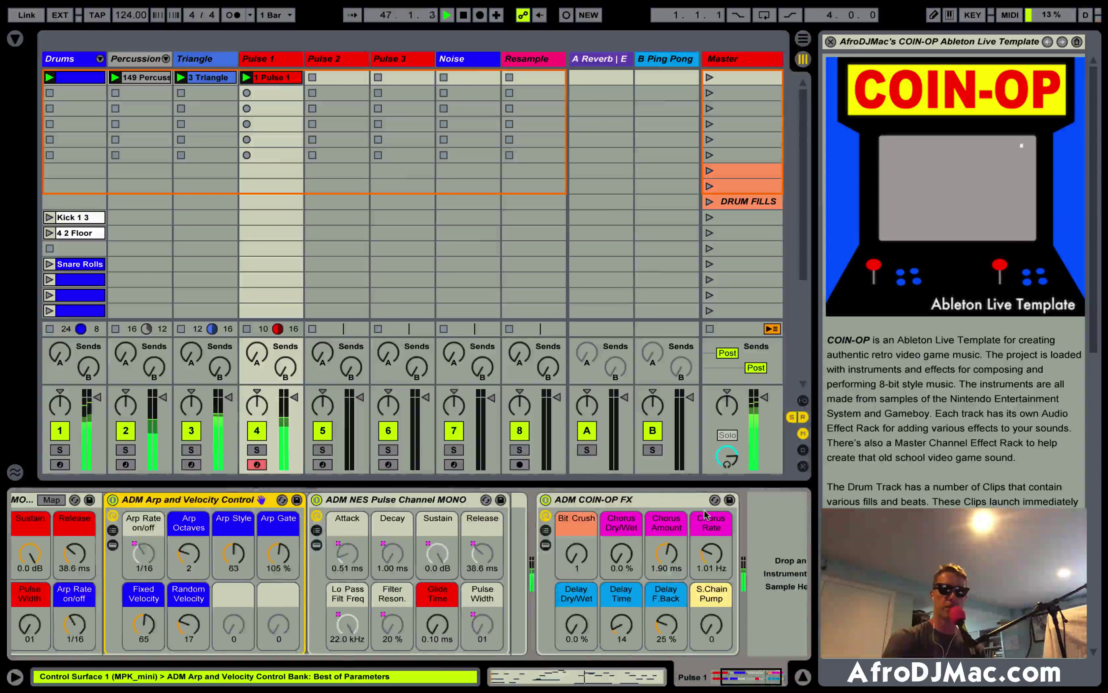
- In Pulse 1's COIN-OP FX rack, set Bit Crush to 3, Chorus Dry/Wet to 100 %, Delay Dry/Wet to 27 %, Delay Time to 36 and S.Chain Pump to 51
click(651, 498)
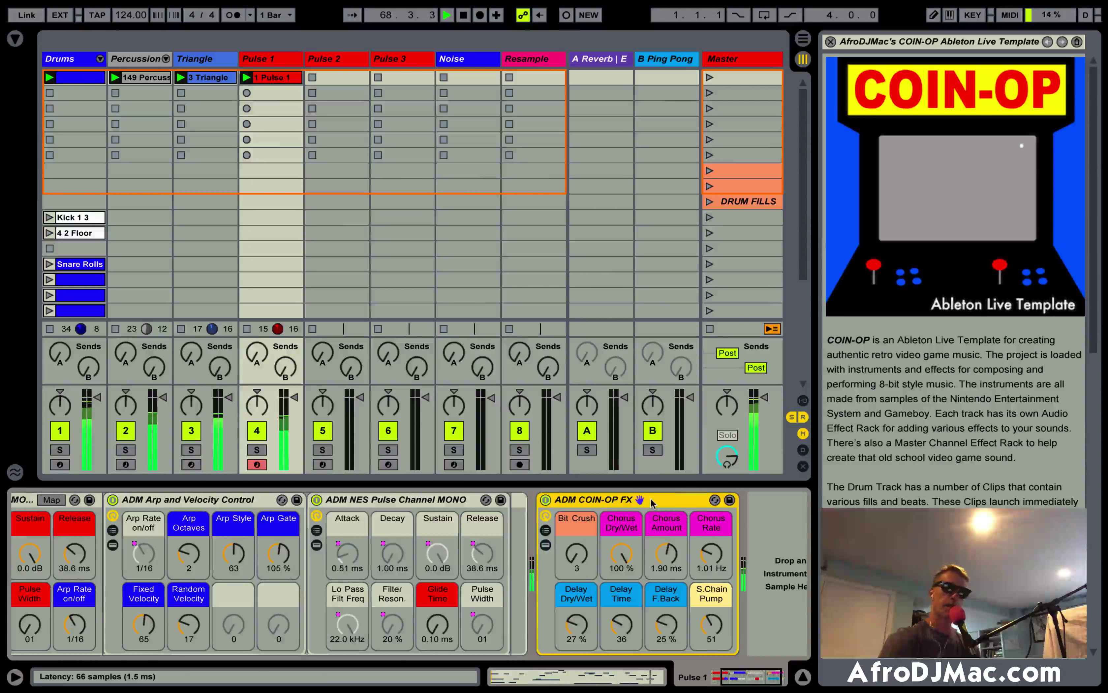
- Record a four-bar clip in Pulse 2's first slot, and set that track's Fixed Velocity to 75 and Random Velocity to 10
key(Right)
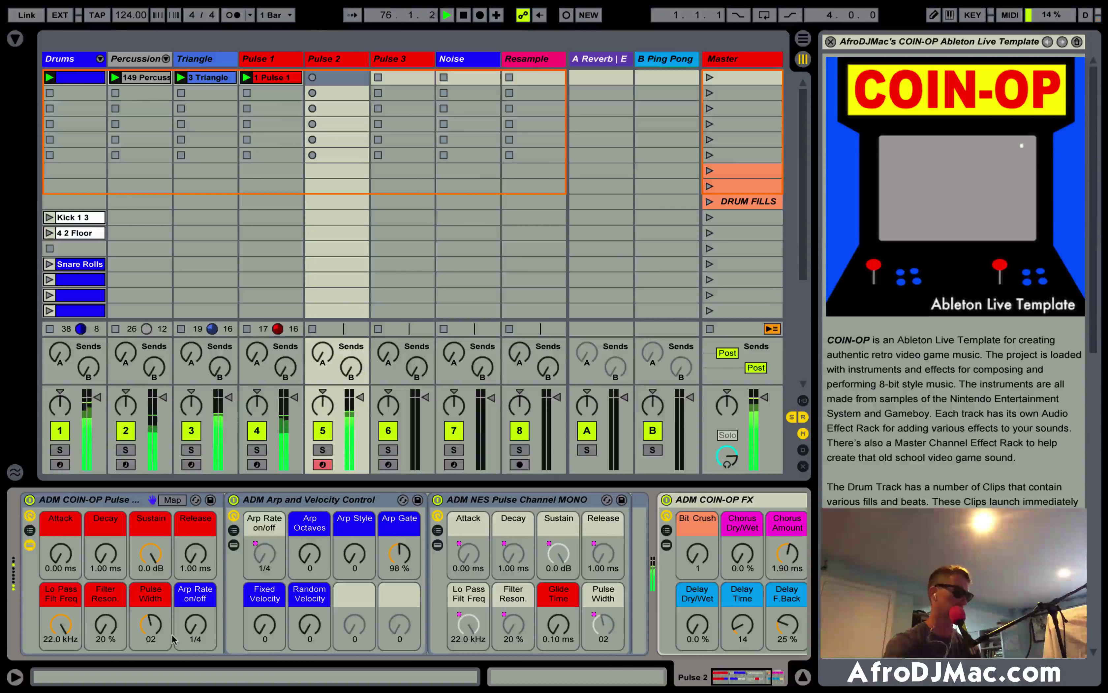
key(Return)
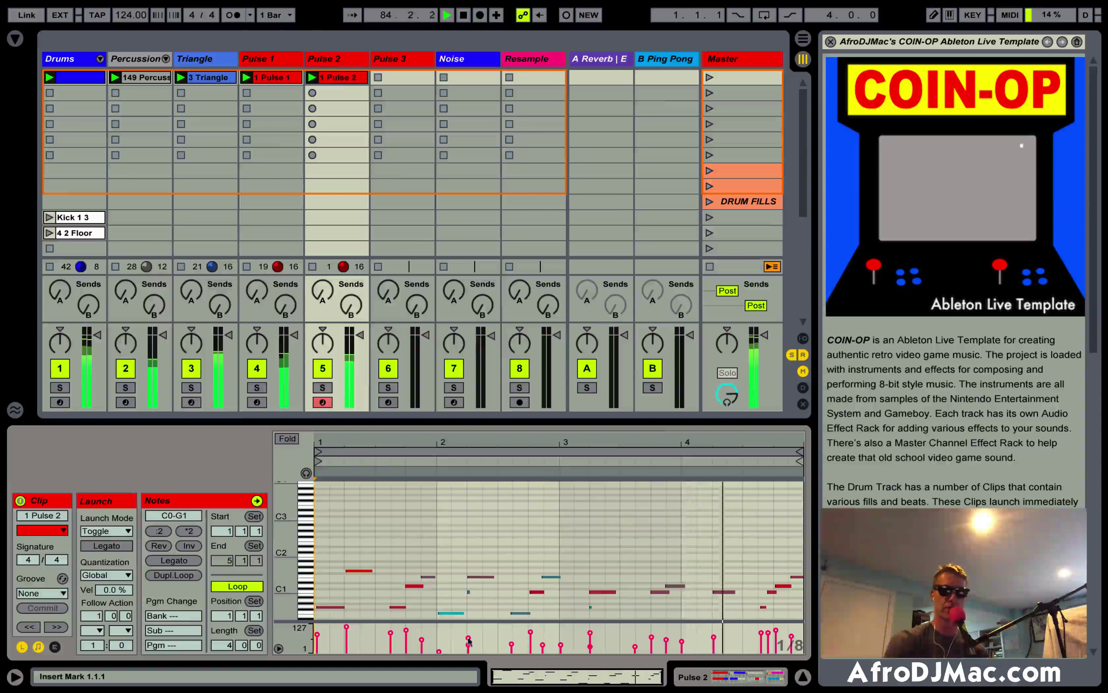
click(336, 59)
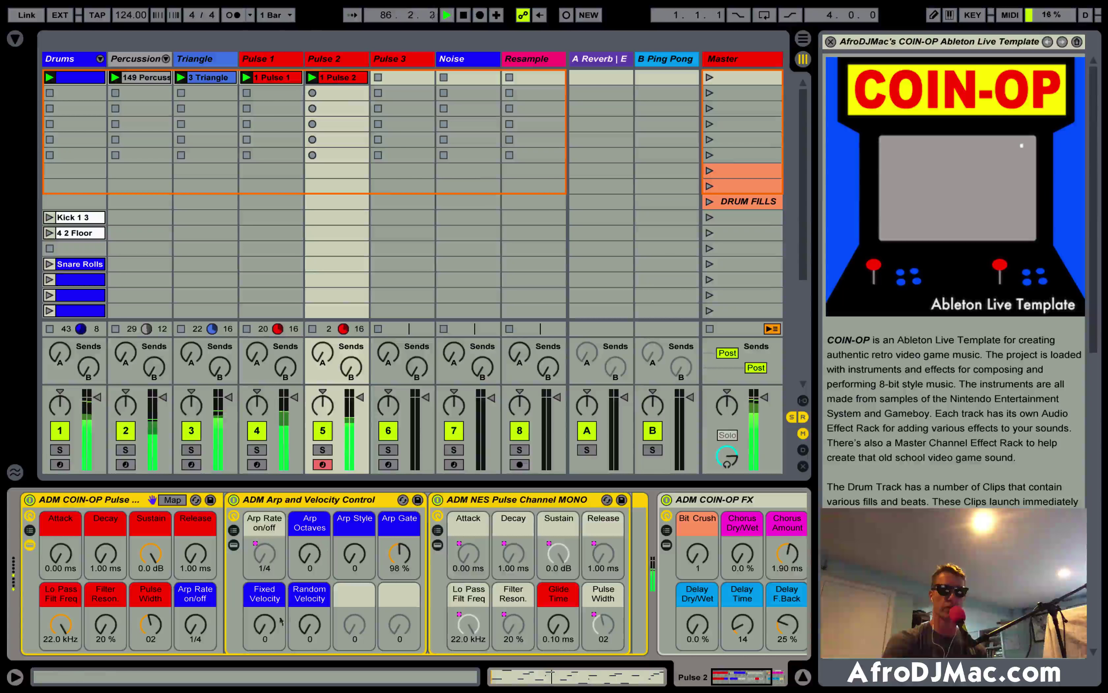
drag(265, 624, 266, 616)
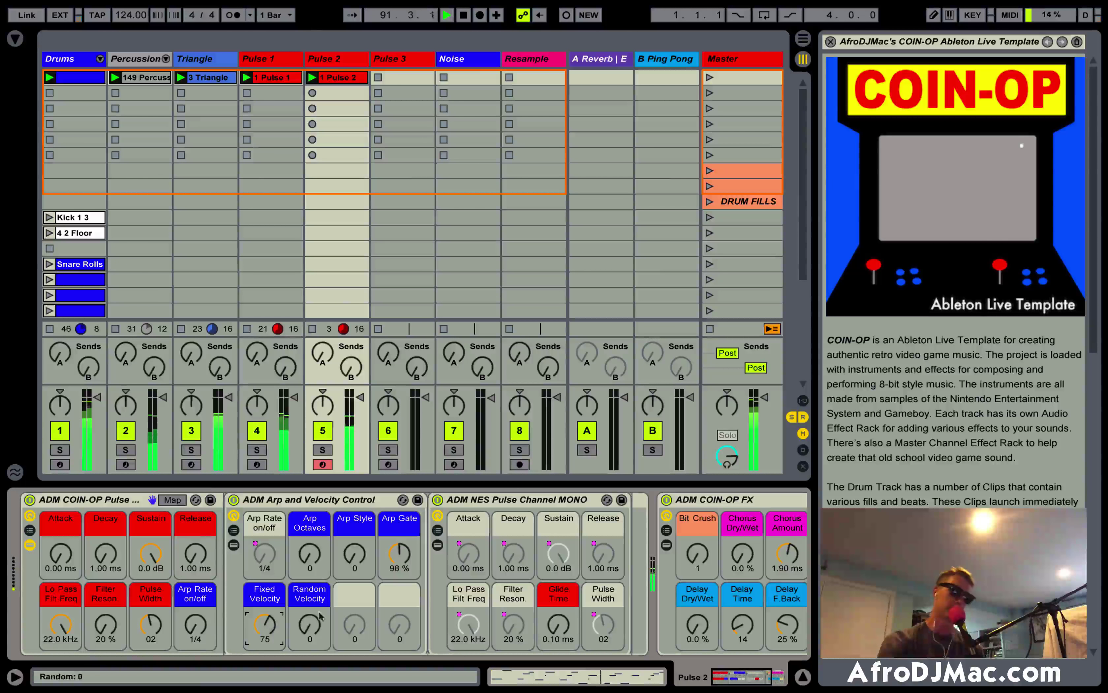
drag(310, 624, 315, 599)
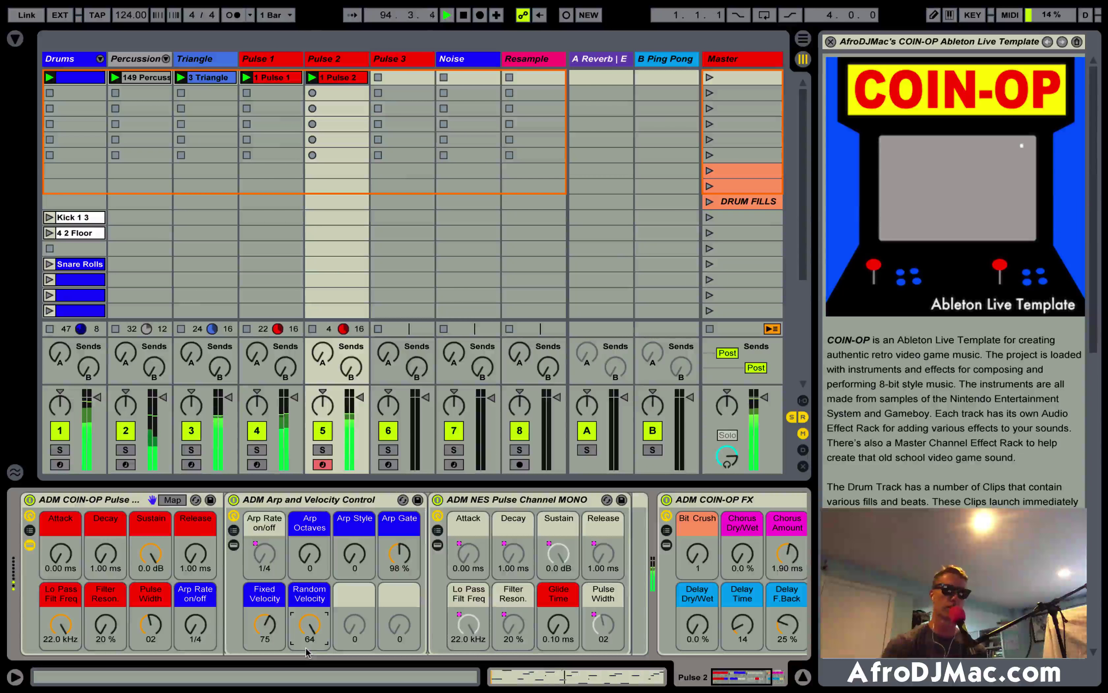
drag(306, 647, 306, 666)
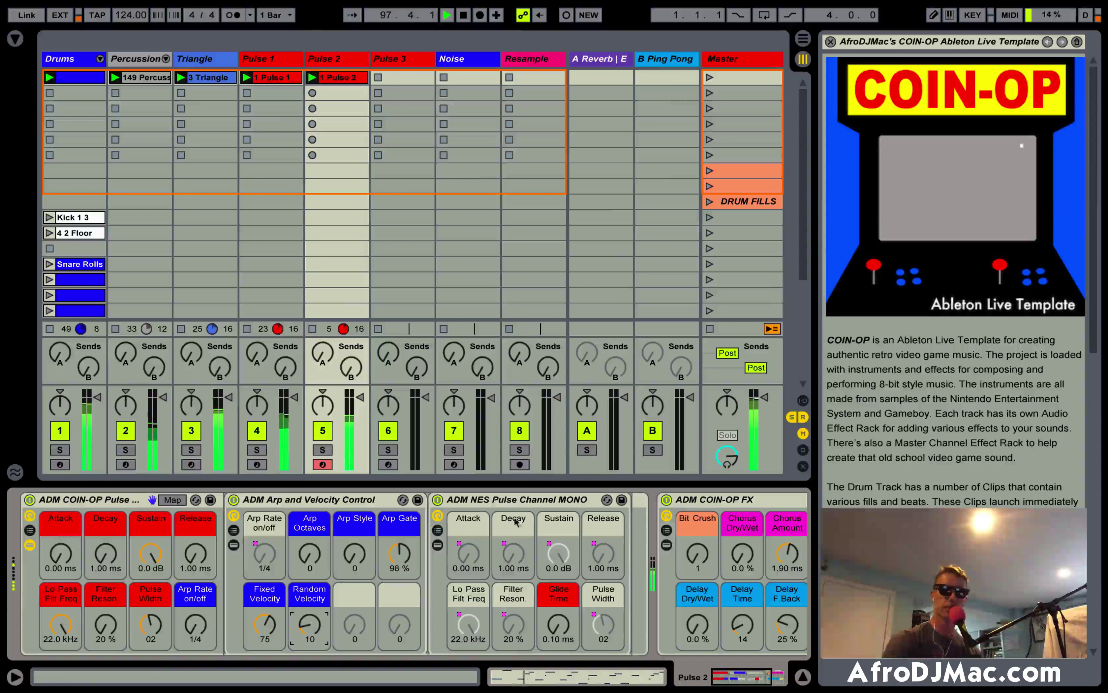
- In Pulse 2's COIN-OP FX rack, set S.Chain Pump to 41 and Bit Crush to 16
scroll(534, 503, right, 3)
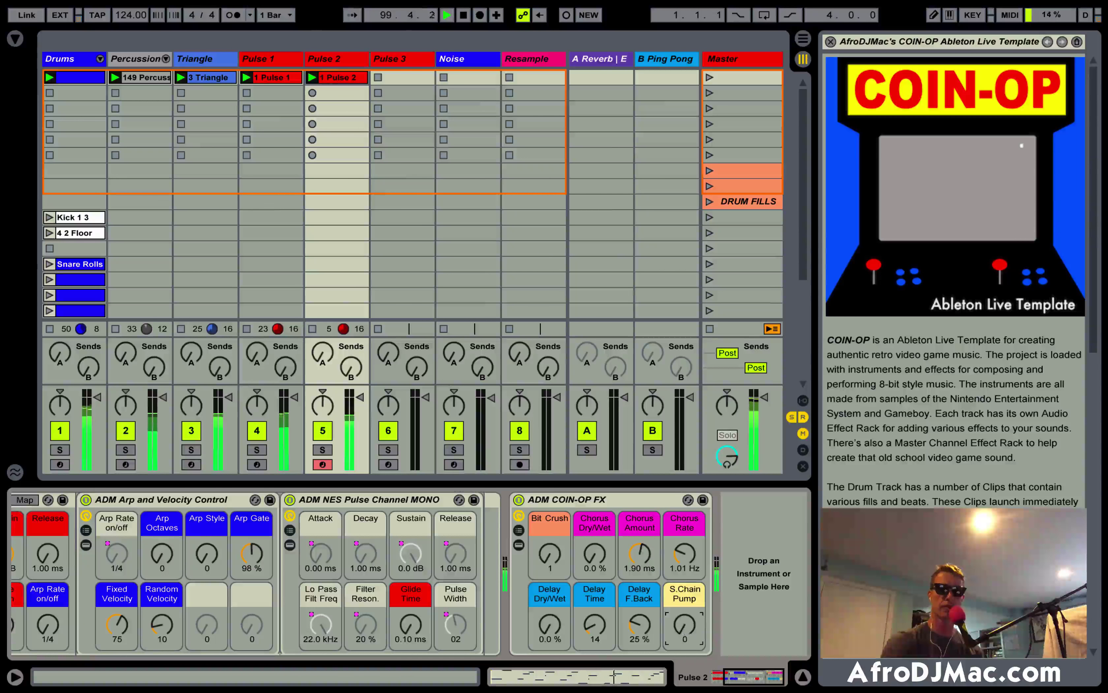
drag(685, 624, 684, 607)
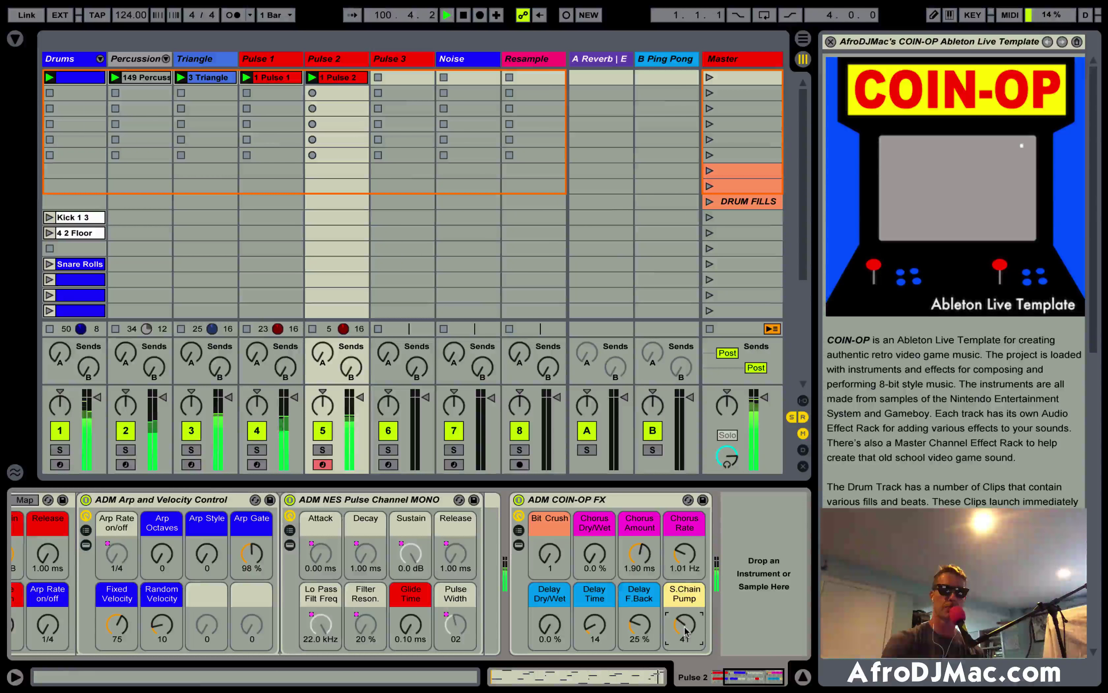
drag(595, 554, 550, 546)
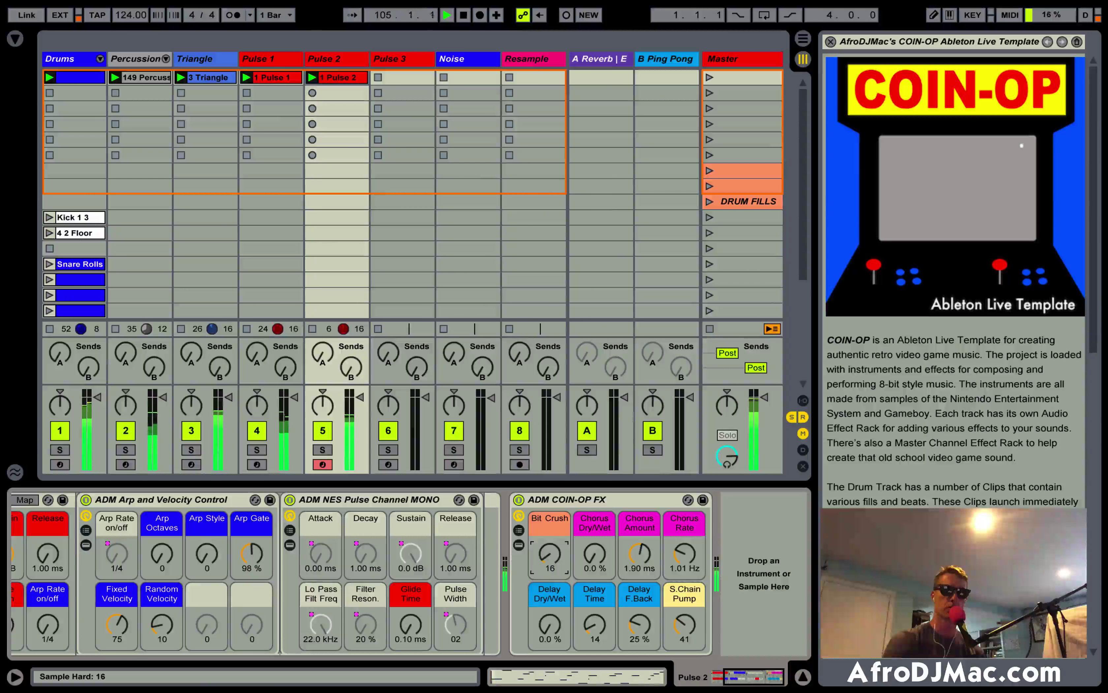
- Record an eight-bar melody clip in the first slot of the Pulse 3 track
click(409, 62)
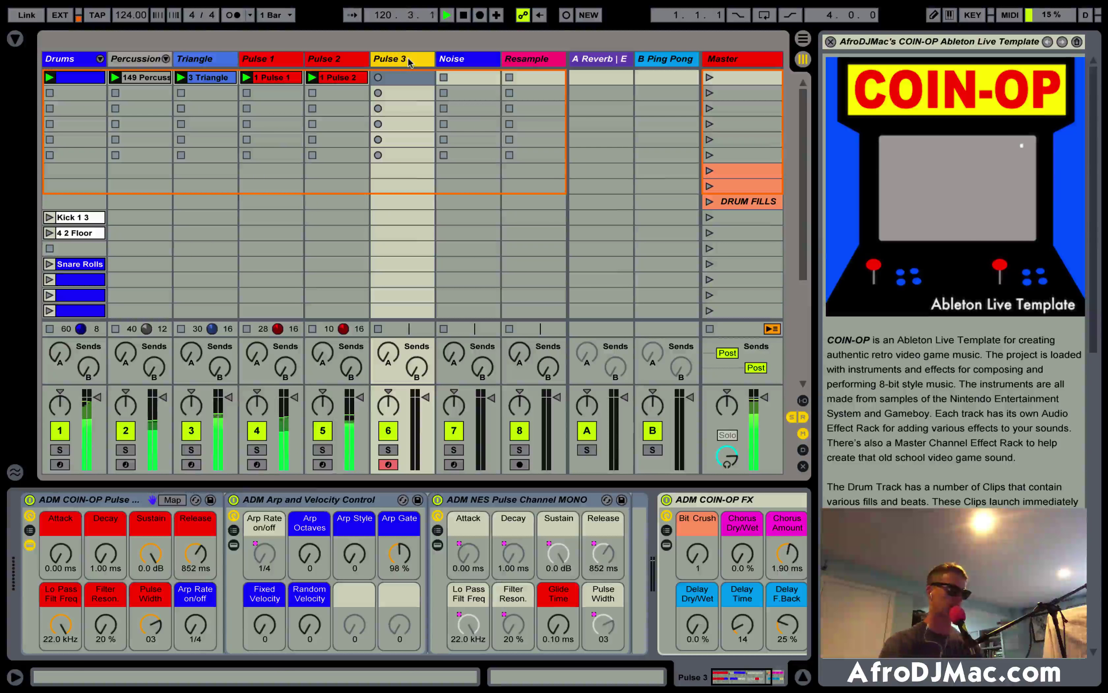
key(shift+F9)
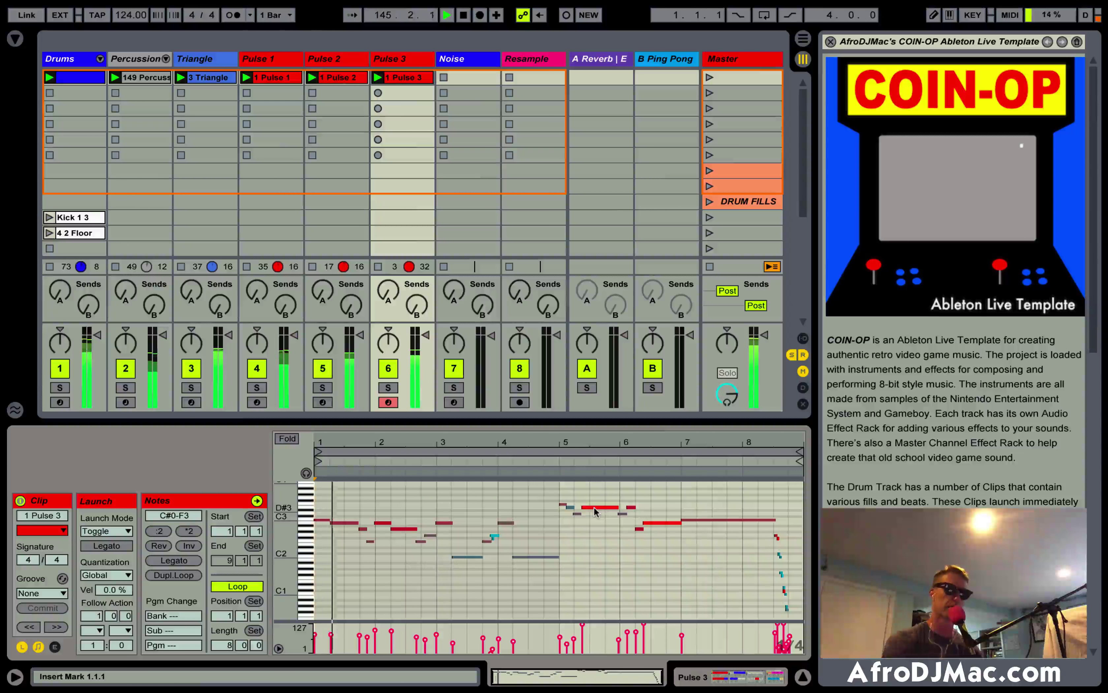
- Restart playback and record a four-bar clip with one long G2 note in the Noise track's first slot
key(Right)
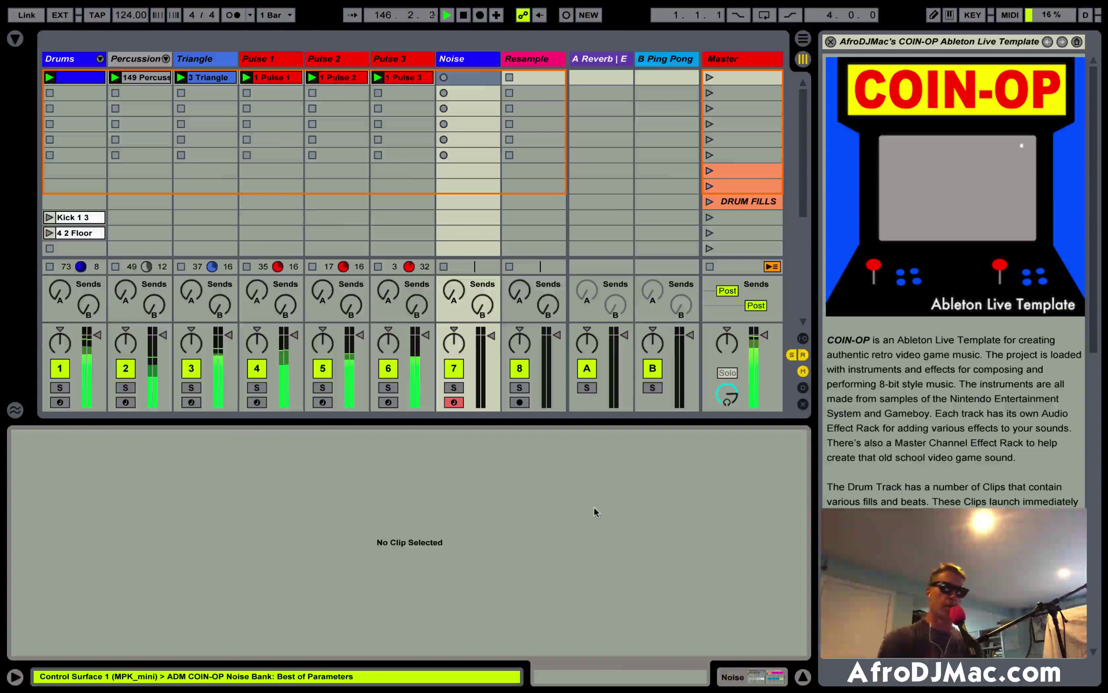
click(463, 59)
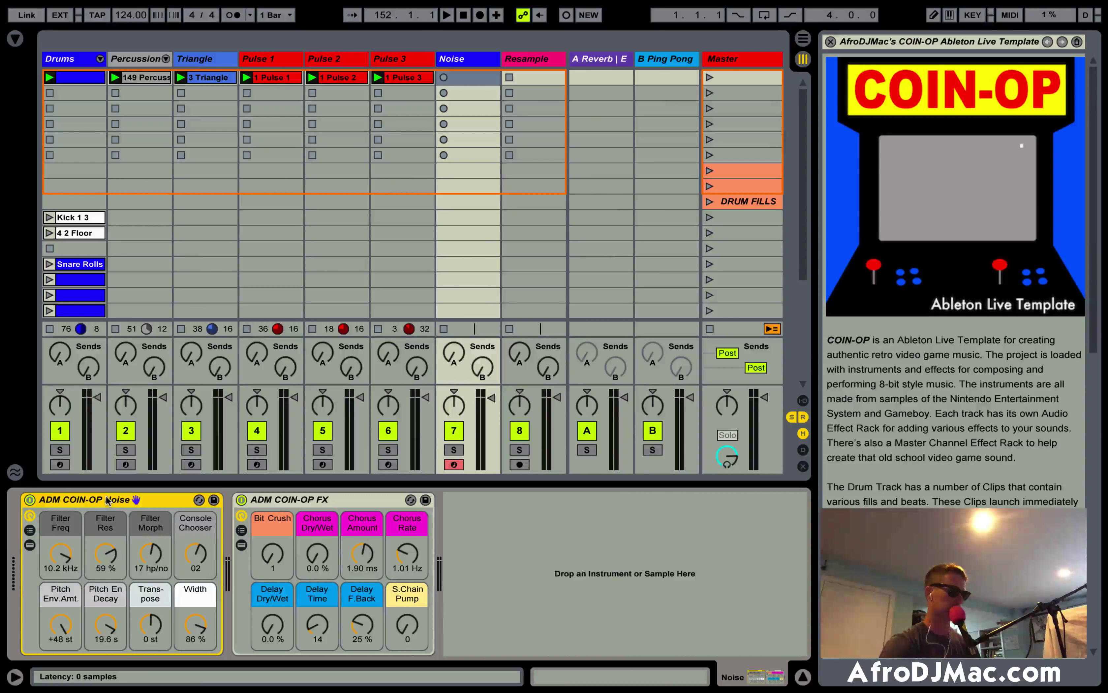
key(space)
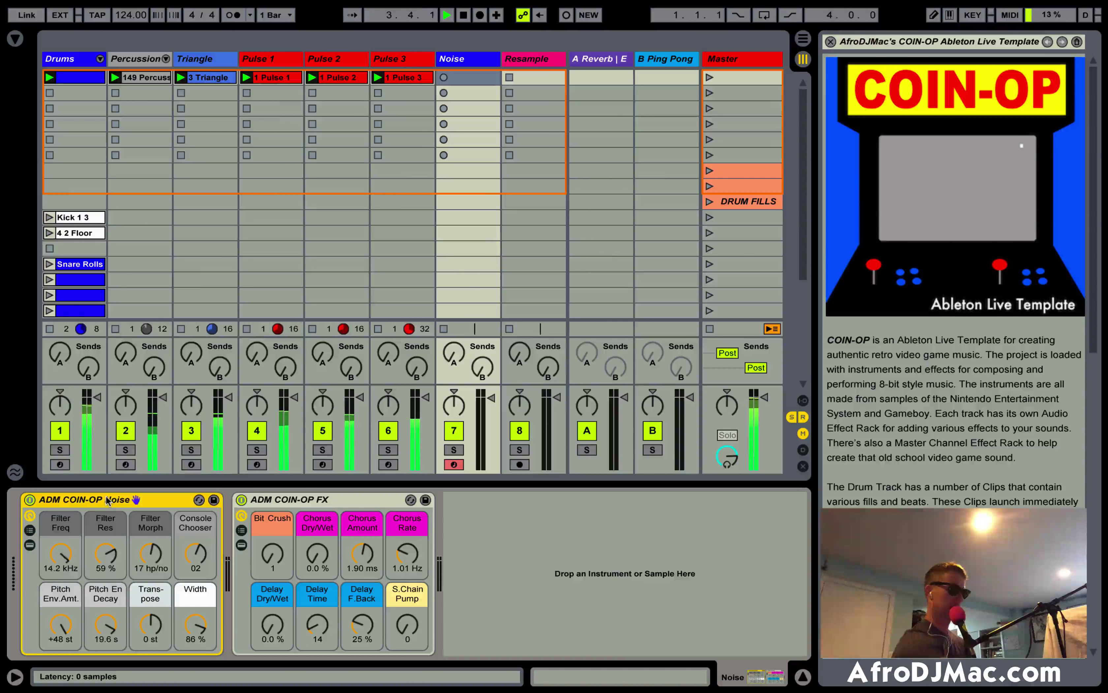
key(super+shift+F9)
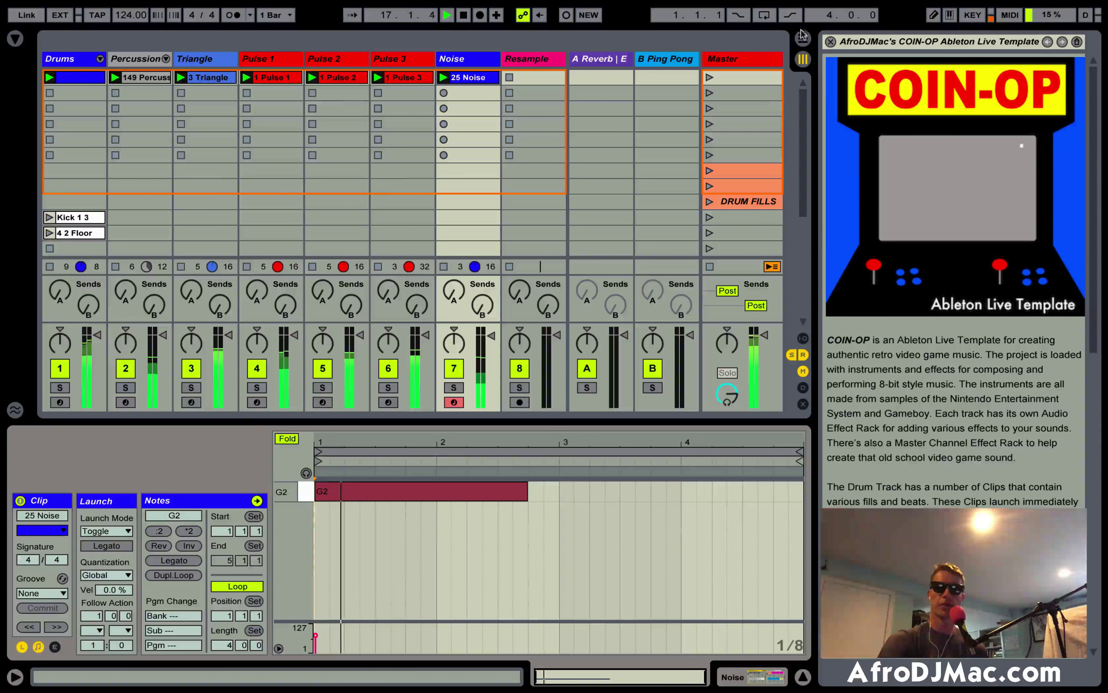
- Open the Master track's COIN-OP Master FX rack and try Hi Pass Delay at 117 with all clips stopped
click(758, 59)
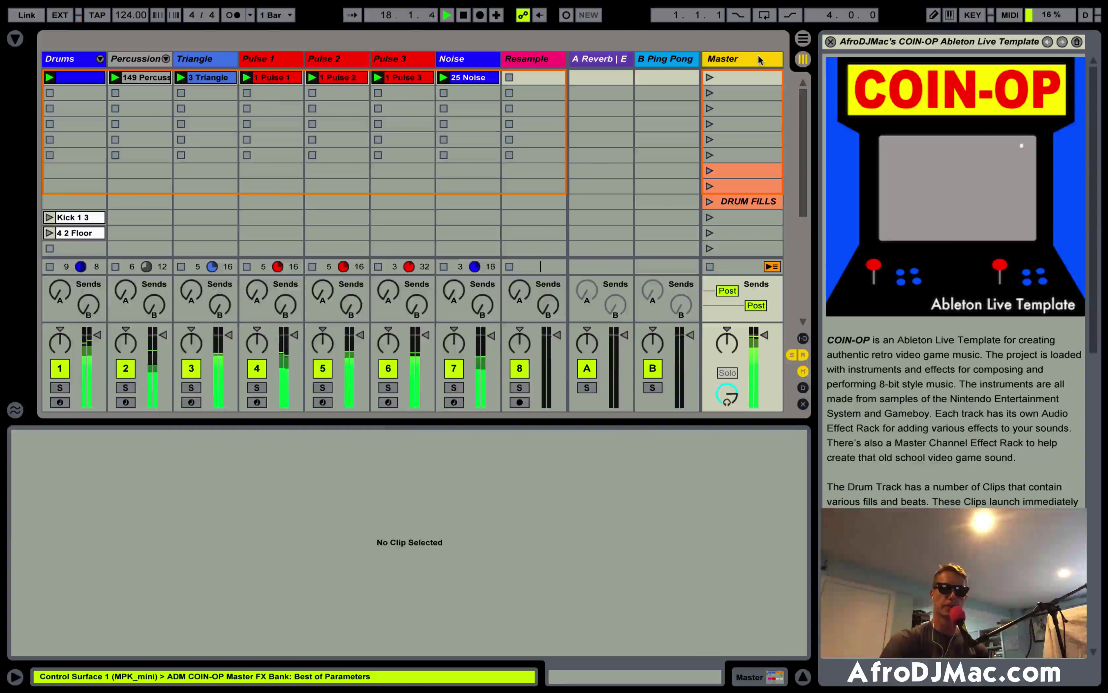
click(758, 59)
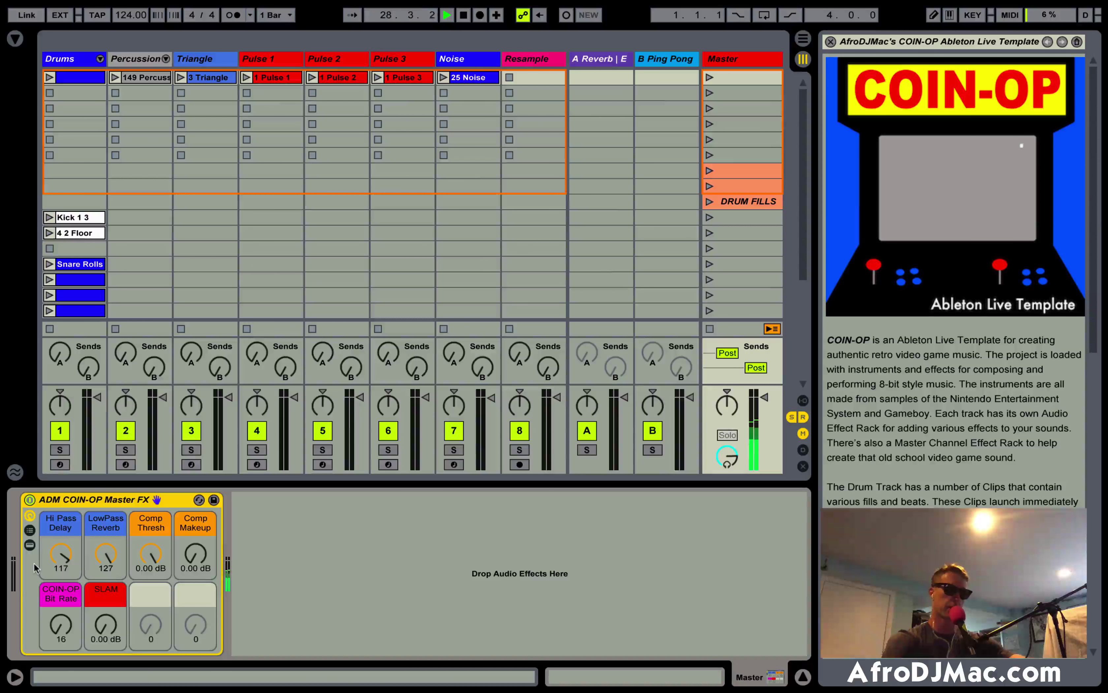
- Record a new drum clip in the second slot of the Drums track
key(Left)
key(Left)
key(Left)
key(Left)
key(Left)
key(Left)
key(Left)
key(Left)
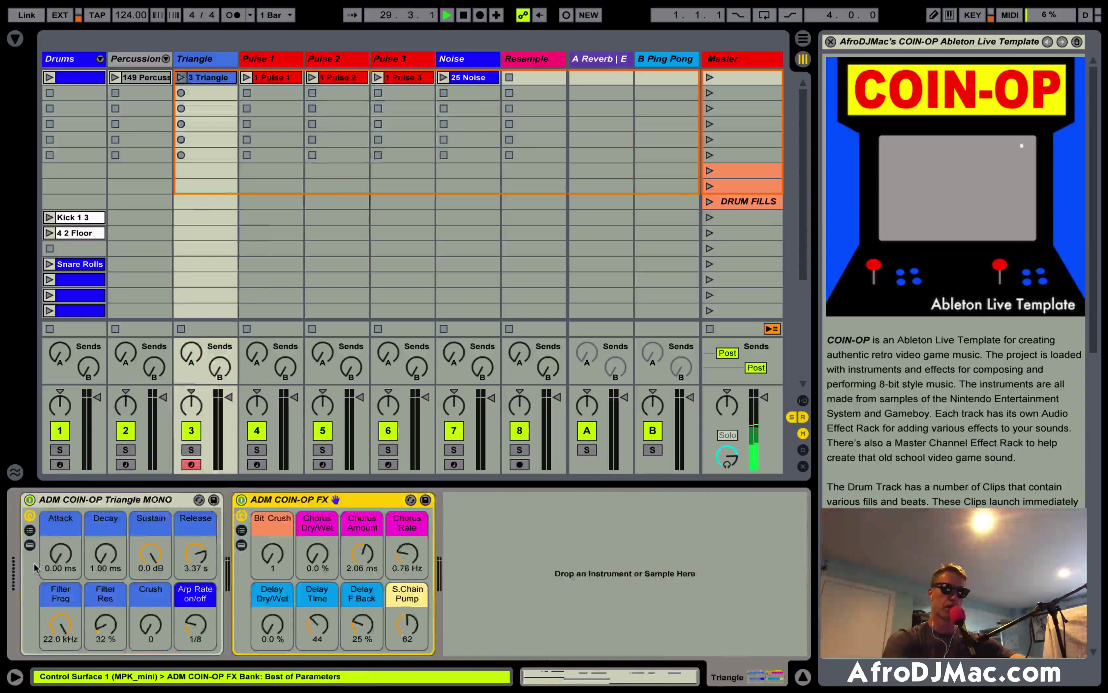
key(Left)
key(Left)
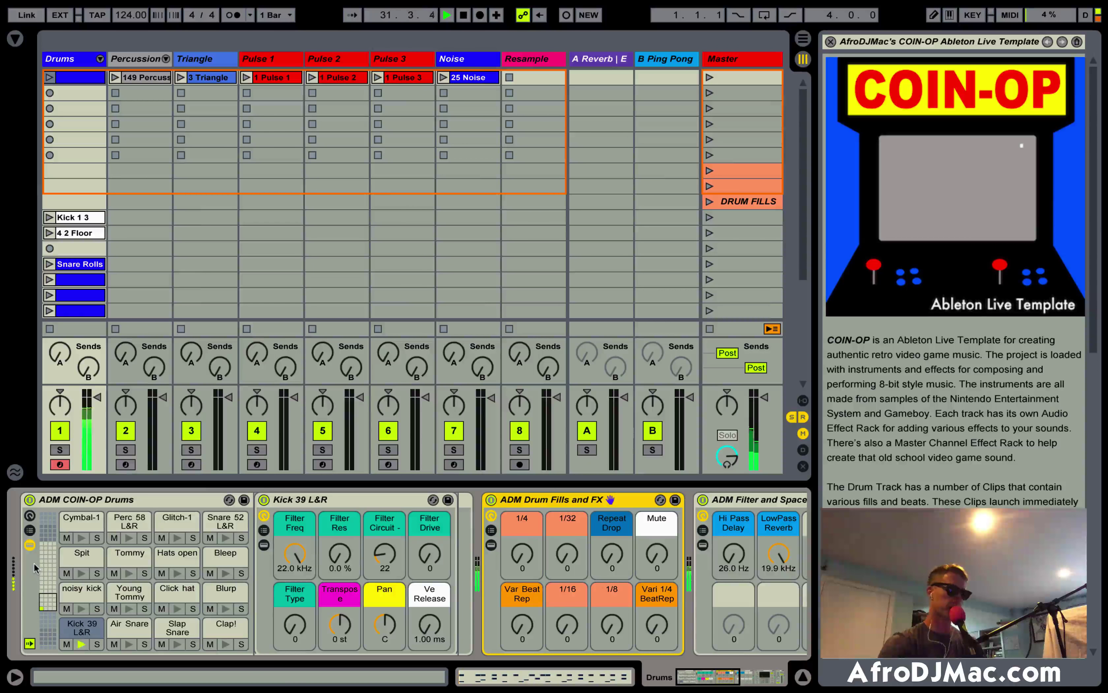
key(Down)
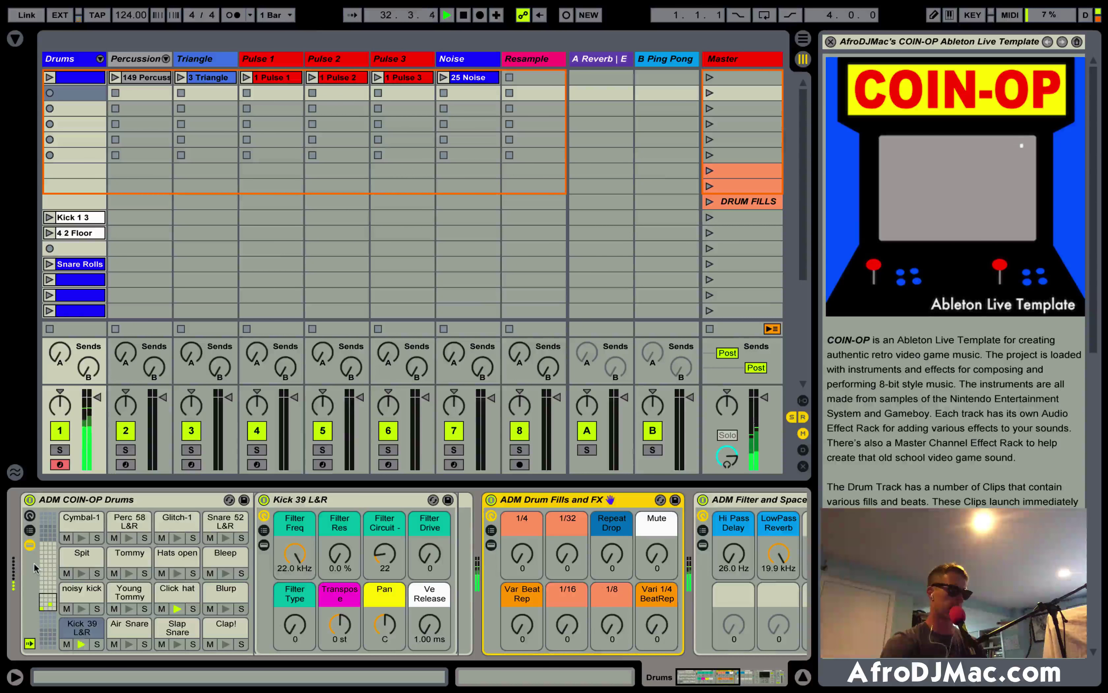
key(Return)
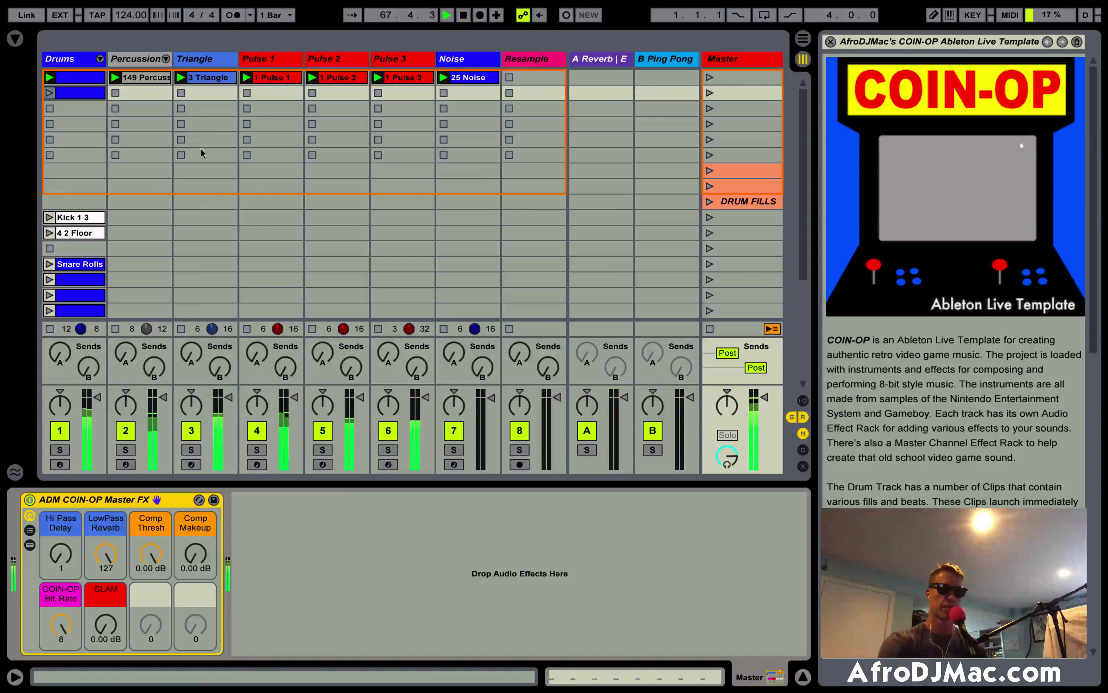
- Stop playback and all clips, and launch only the first Drums clip
key(space)
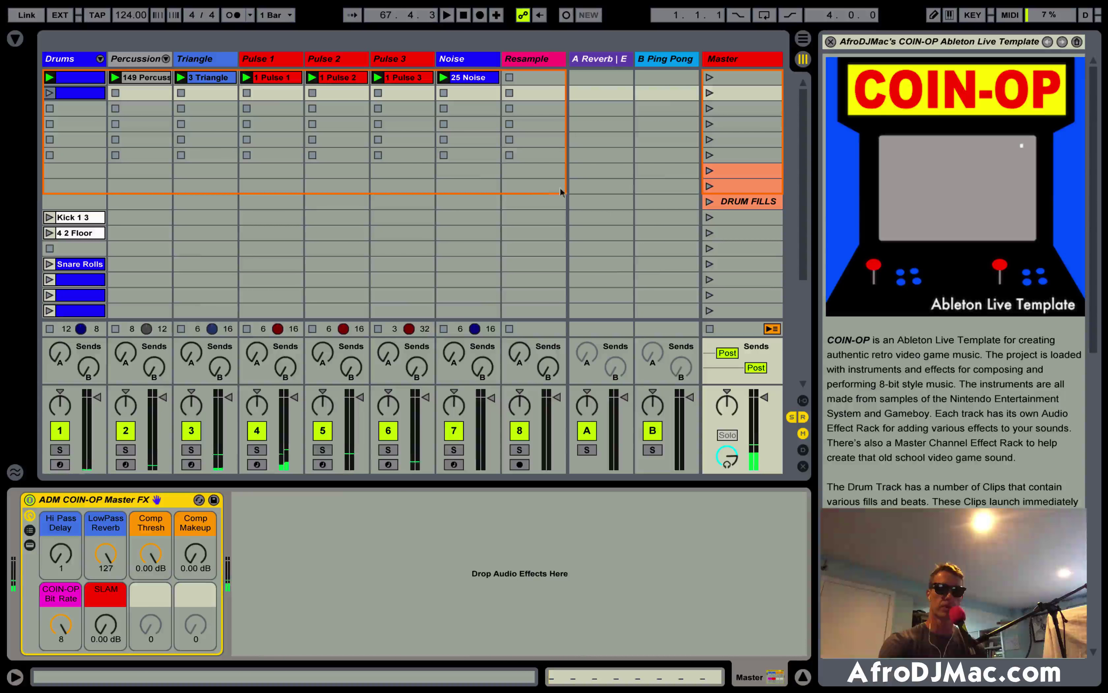
click(709, 329)
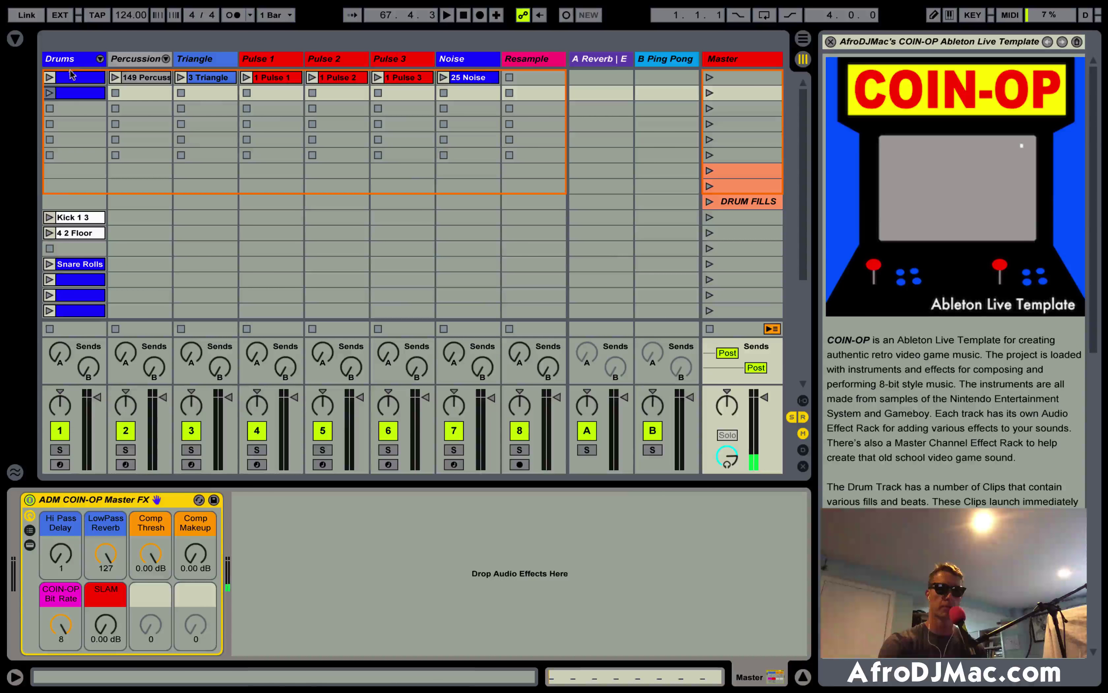
click(49, 77)
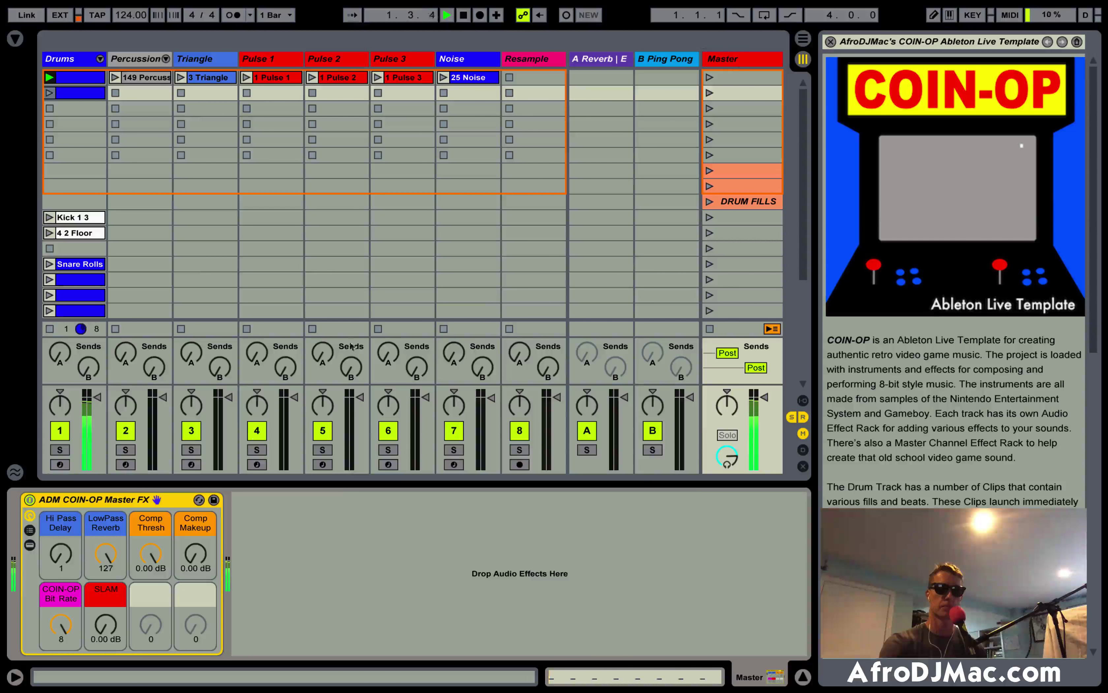
- In the Master FX rack, set Hi Pass Delay to 0, Comp Thresh to -4.69 dB, Comp Makeup to 3.75 dB, Bit Rate to 15 and SLAM to 4.97 dB
mouse_move(61, 624)
mouse_down()
mouse_move(61, 612)
mouse_move(58, 630)
mouse_up()
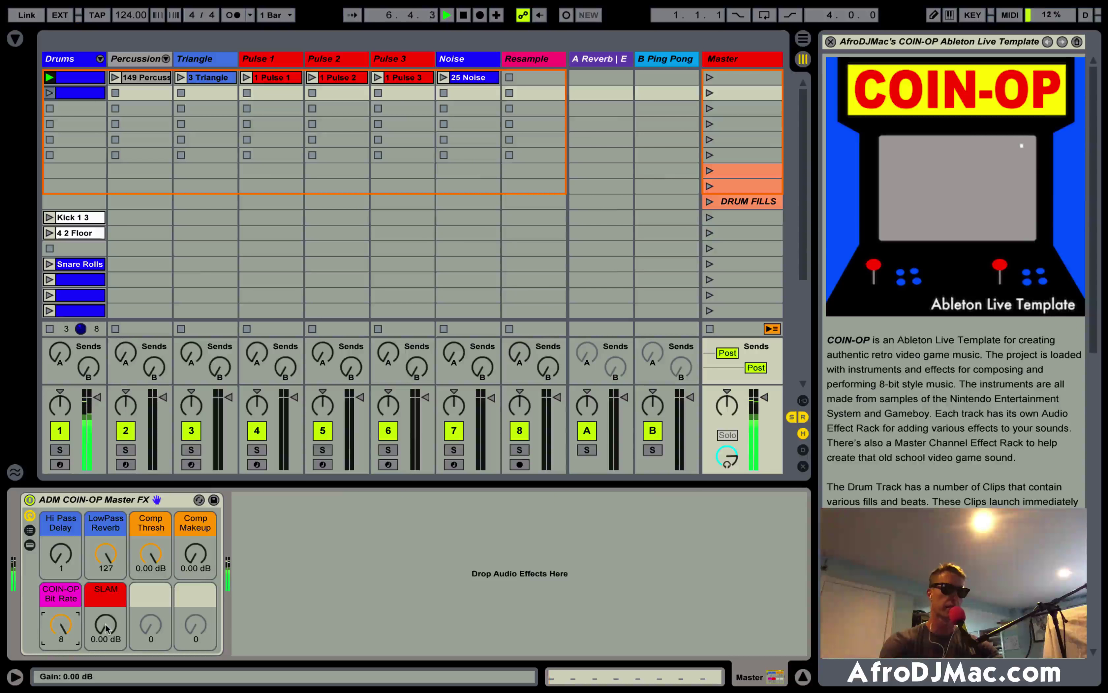
drag(106, 628, 106, 577)
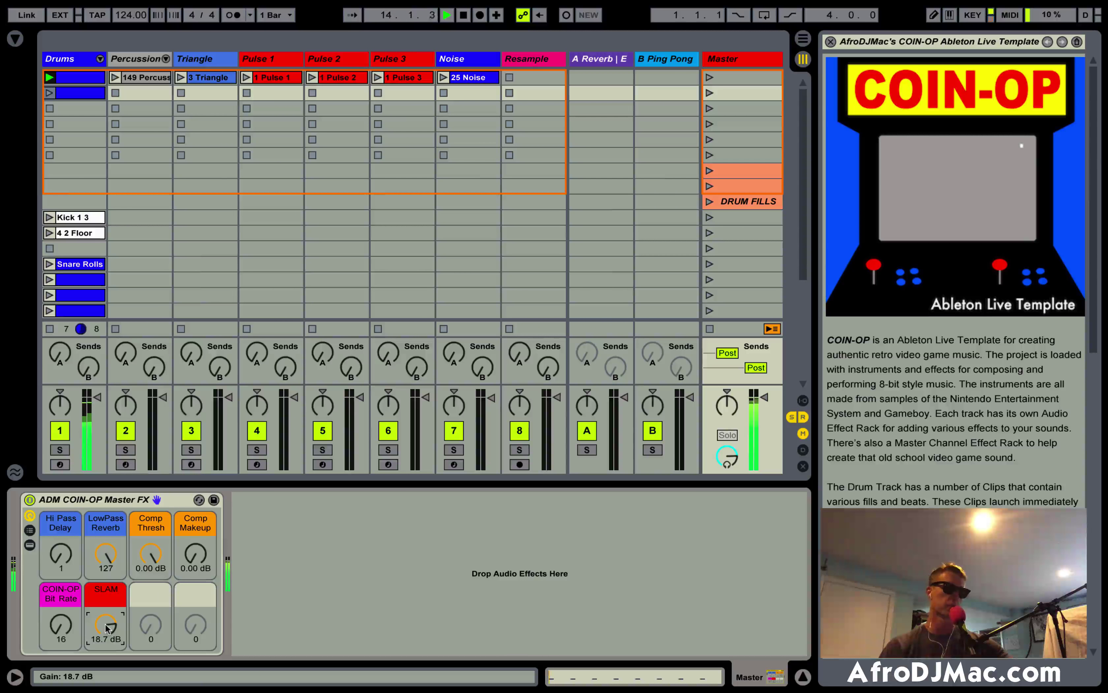
drag(105, 623, 105, 624)
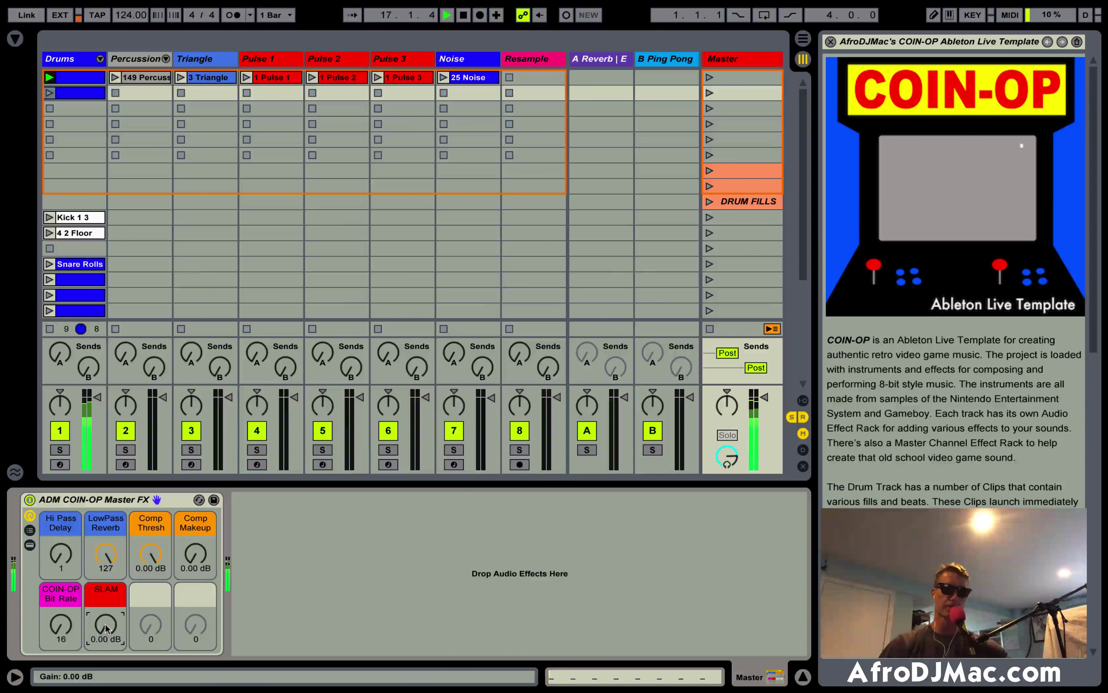
drag(106, 629, 106, 629)
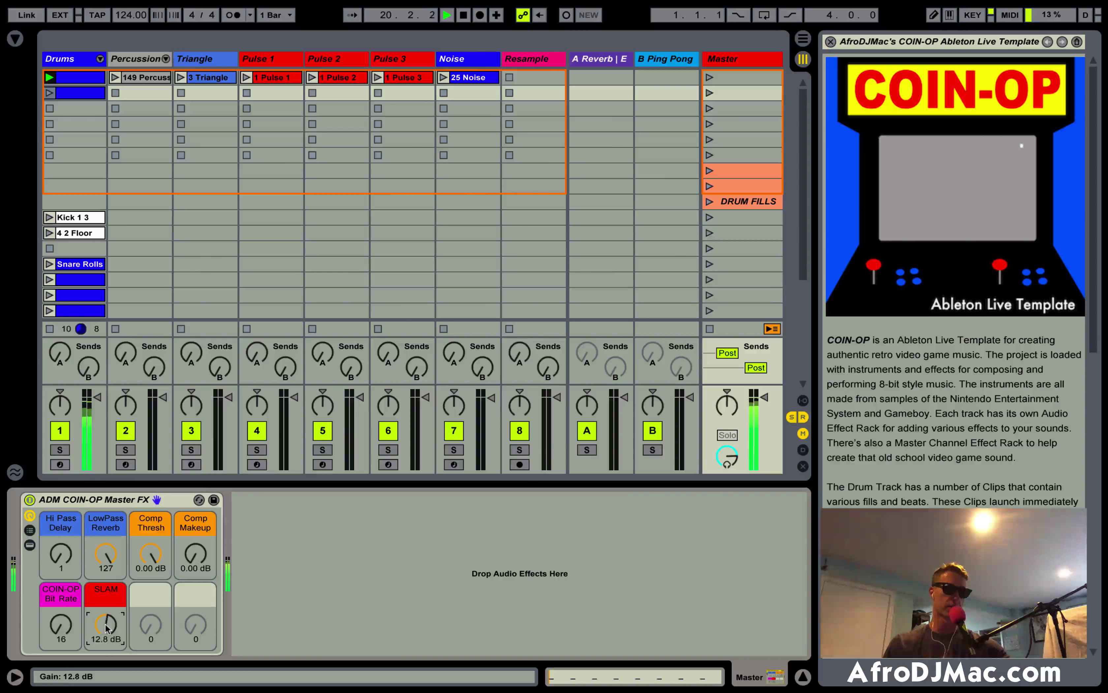
drag(105, 623, 105, 629)
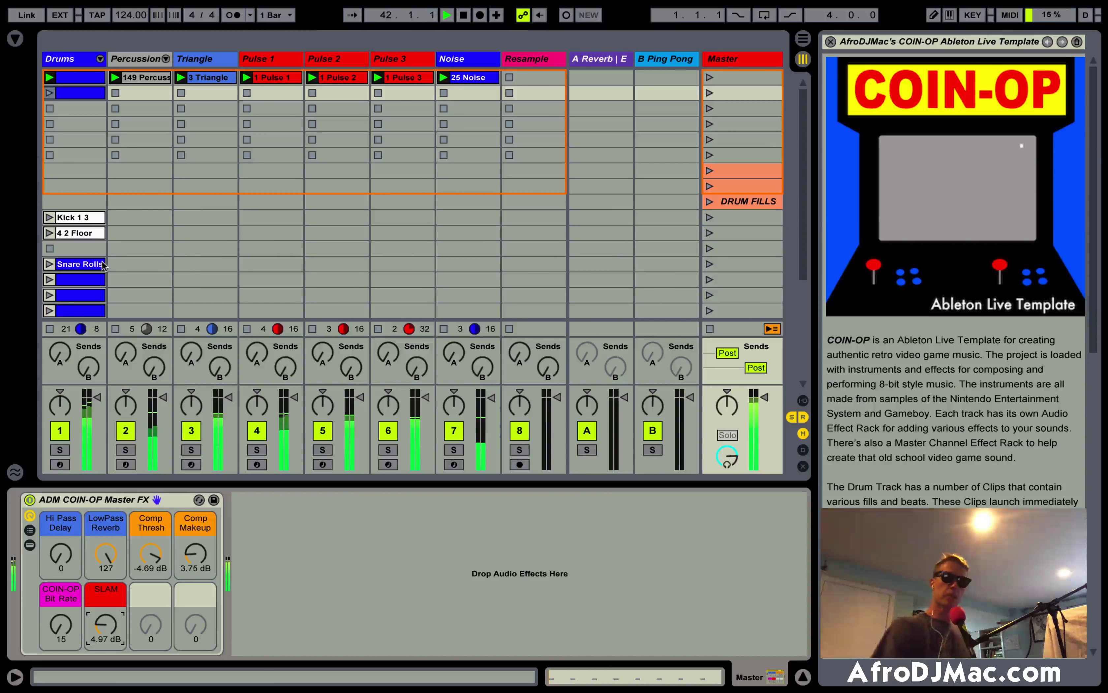
- In key mapping mode, assign the Kick 1 3 clip to Q and the 4 2 Floor clip to W
scroll(102, 270, down, 3)
scroll(102, 264, down, 5)
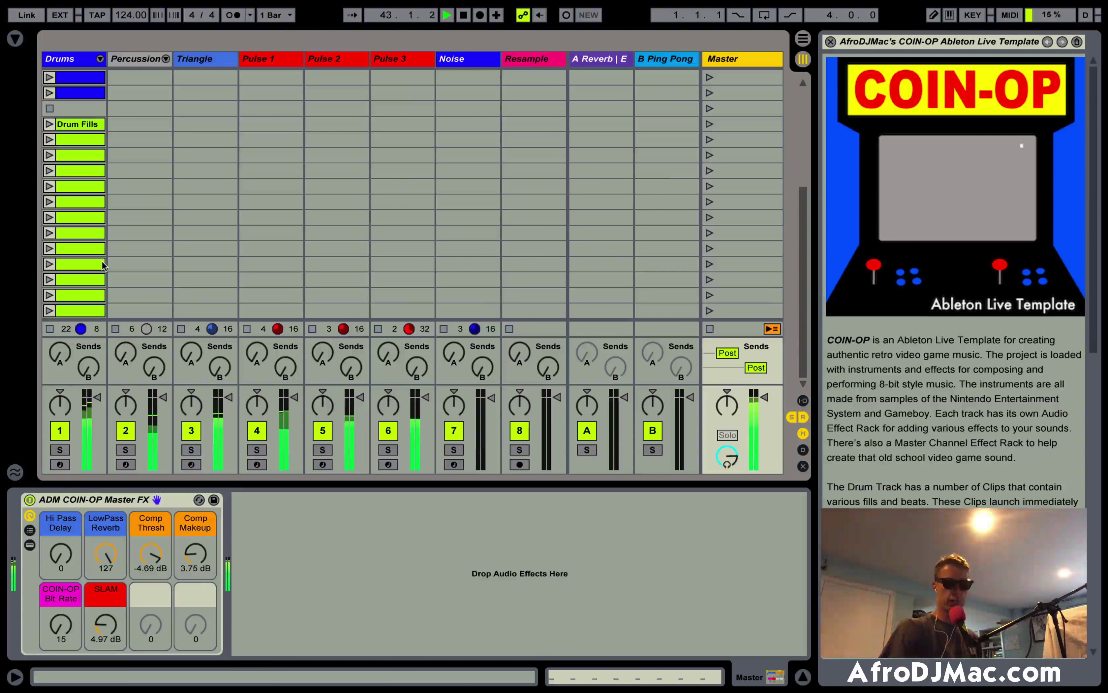
scroll(102, 265, up, 6)
scroll(102, 264, down, 5)
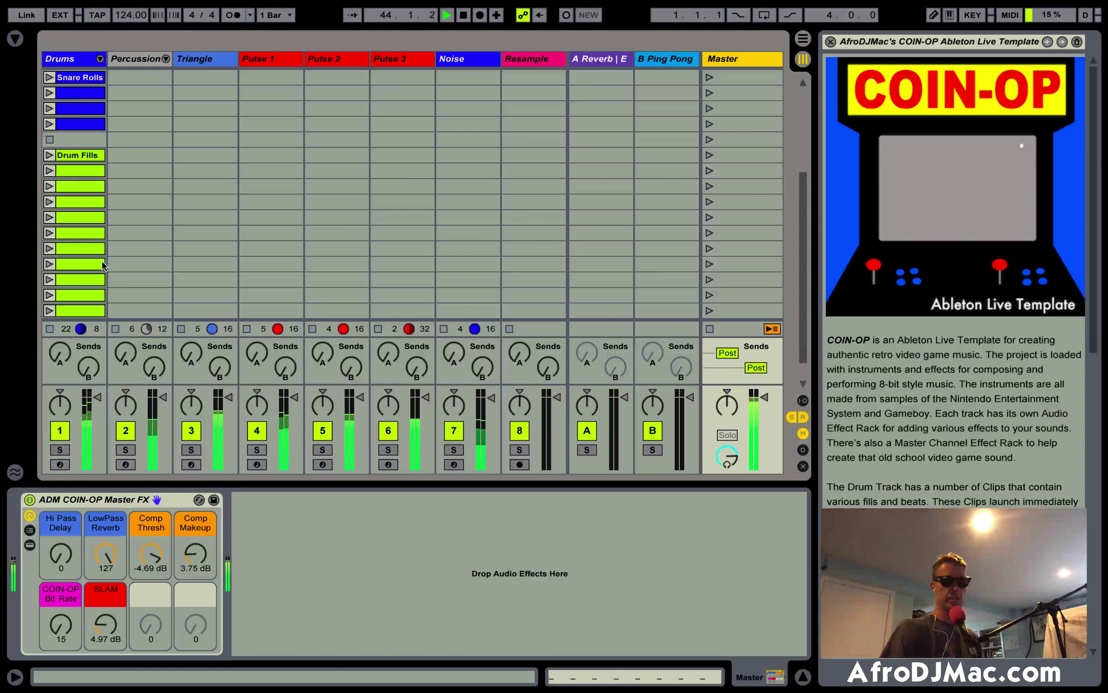
scroll(101, 265, up, 3)
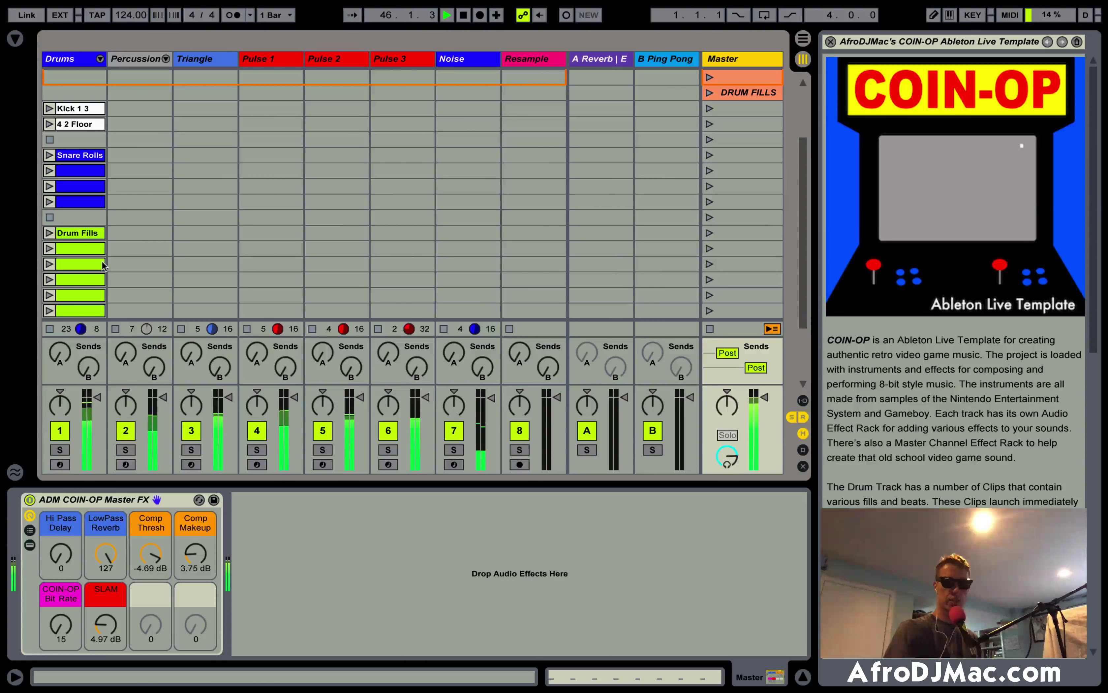
key(super+k)
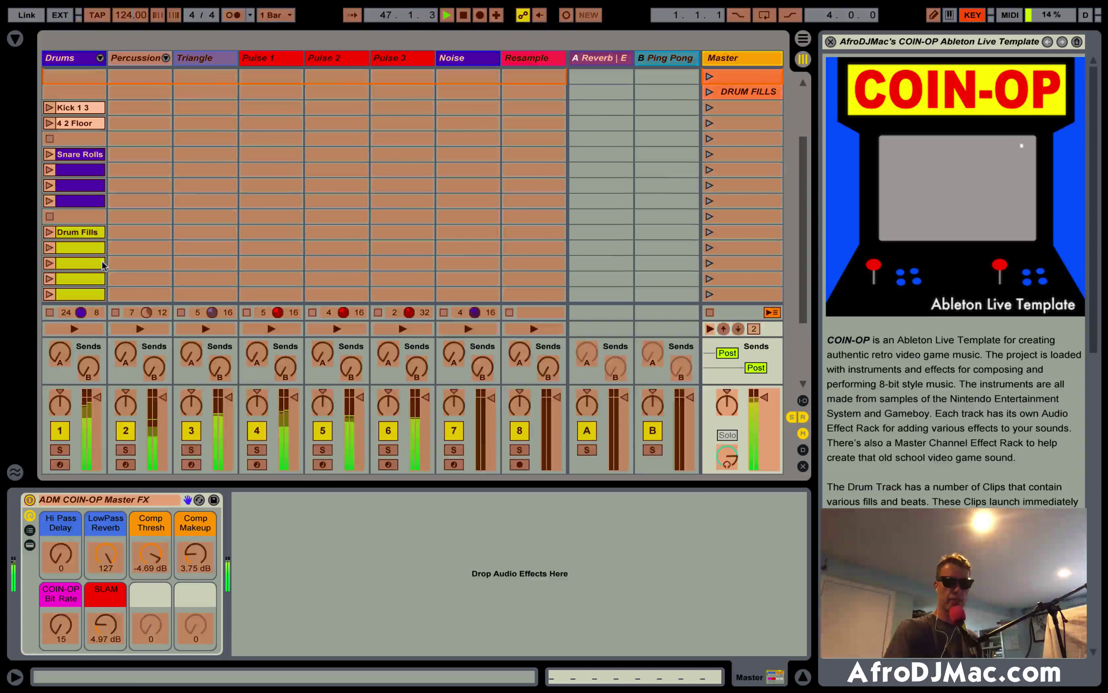
click(49, 109)
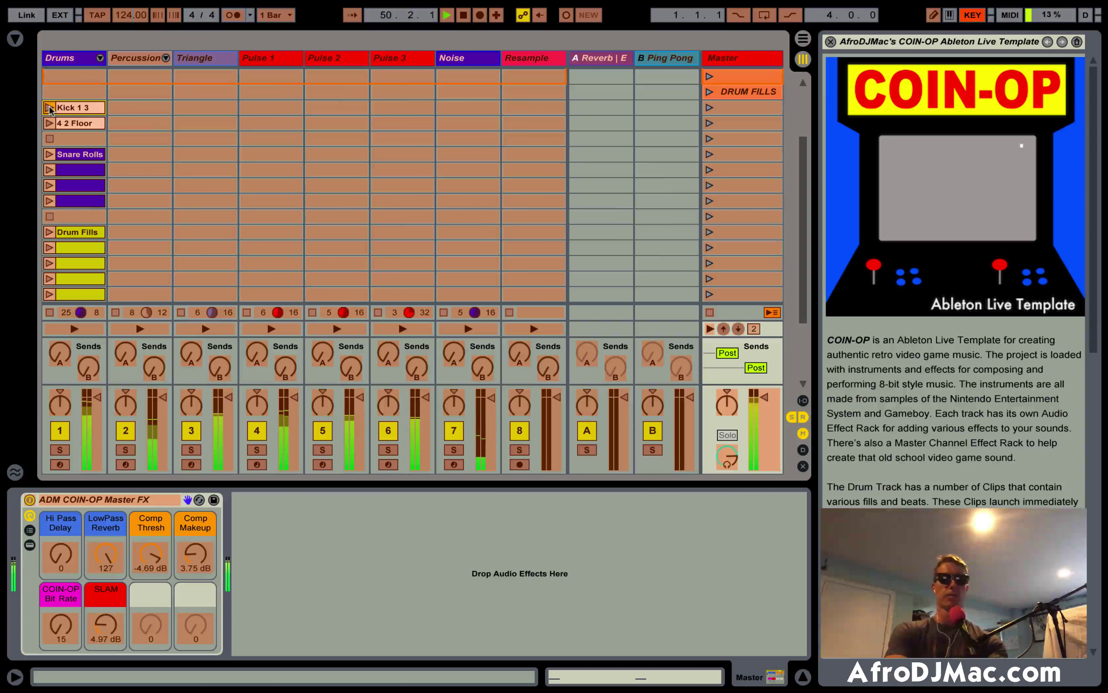
key(q)
click(51, 125)
key(w)
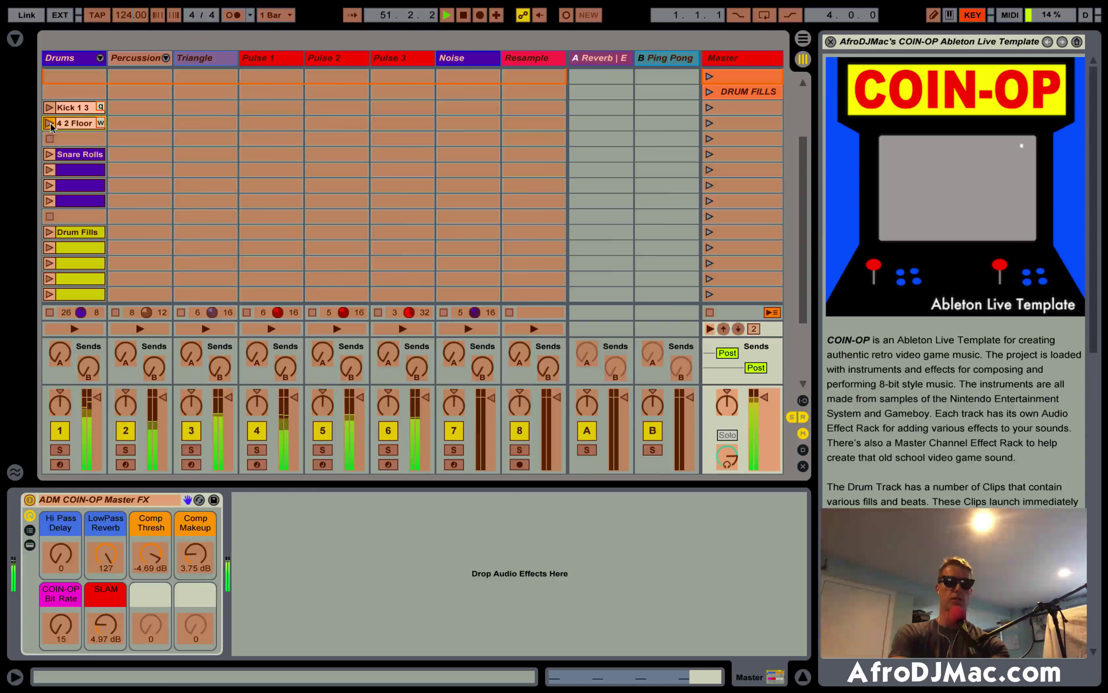
- Map the four Snare Rolls clips in the Drums track to the computer keys E, R, T and Y in order
click(52, 155)
key(e)
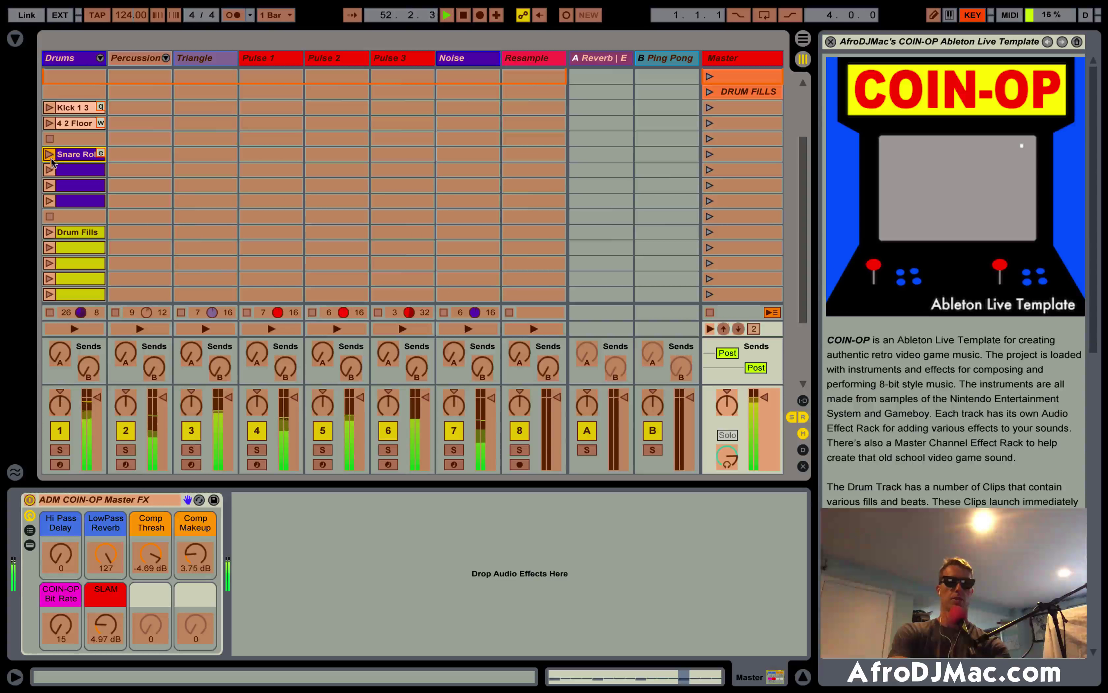
click(52, 171)
key(r)
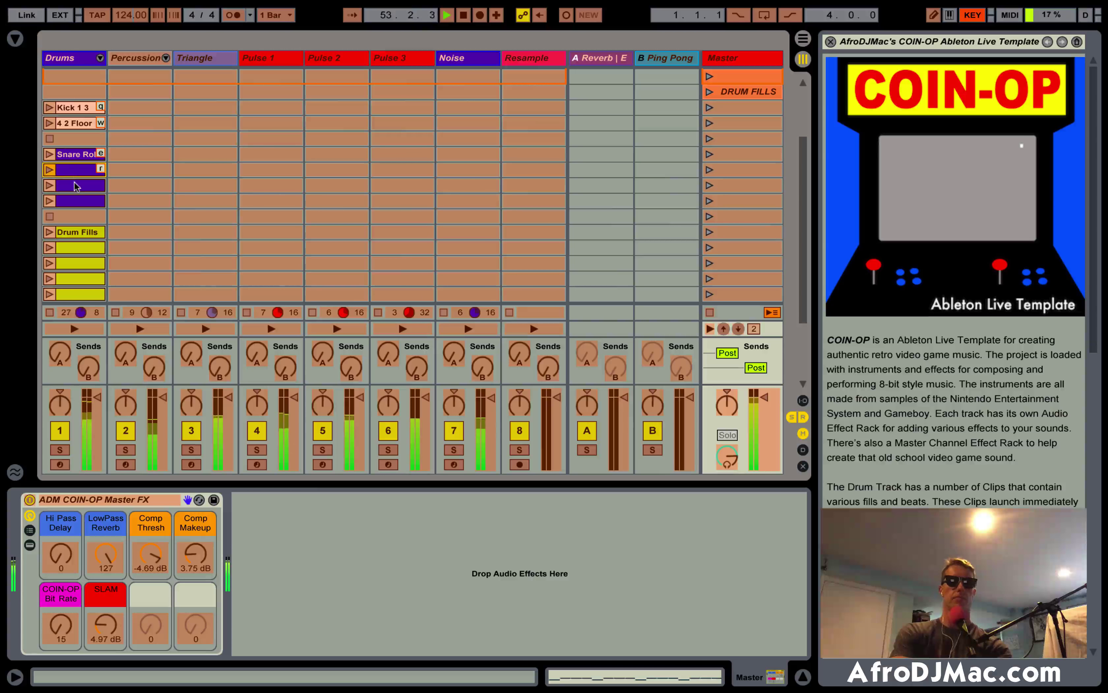
click(76, 185)
key(t)
click(89, 201)
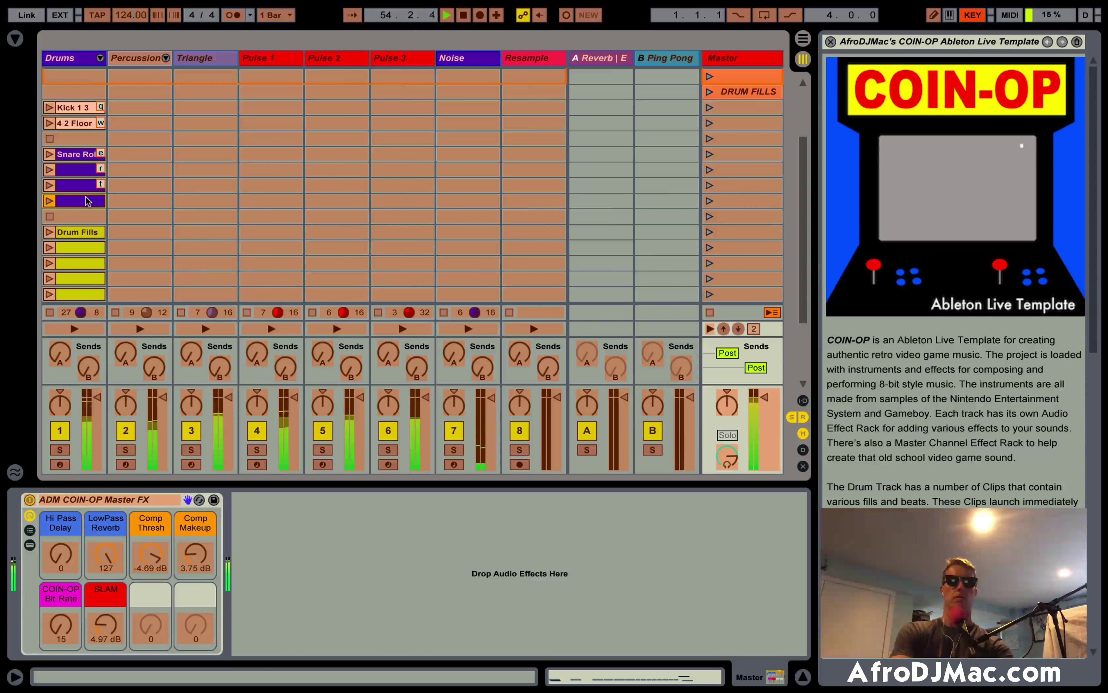
key(y)
- Map the first, sixth and twelfth Drum Fills clips to the computer keys 8, 9 and 0, and leave key mapping mode
click(70, 233)
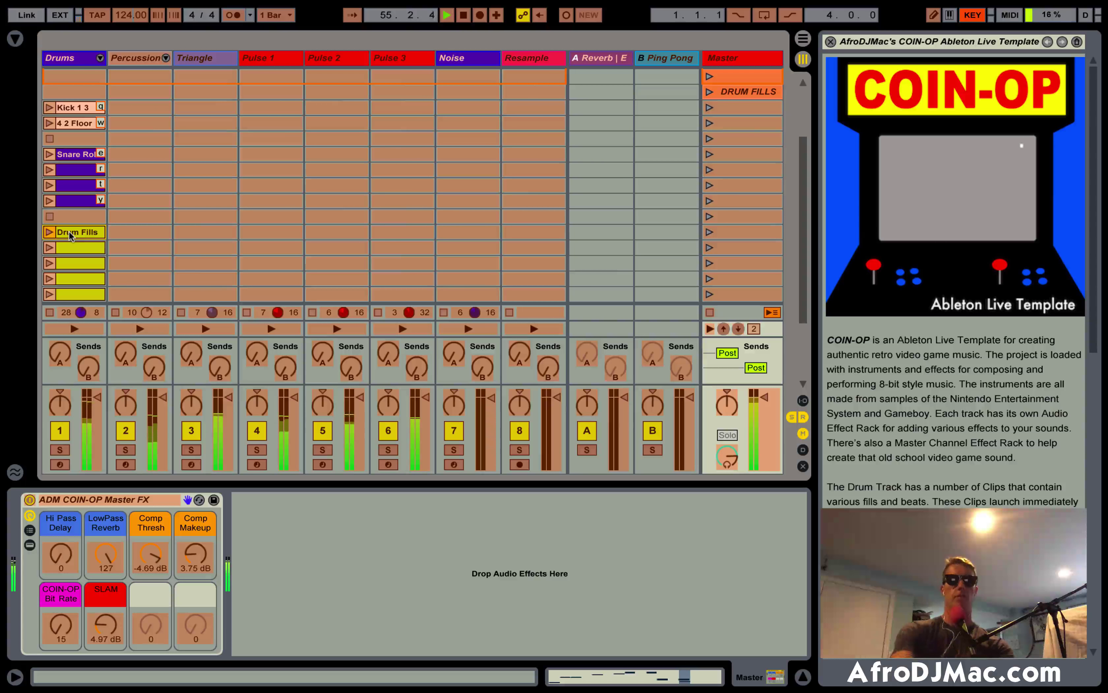
scroll(68, 282, down, 2)
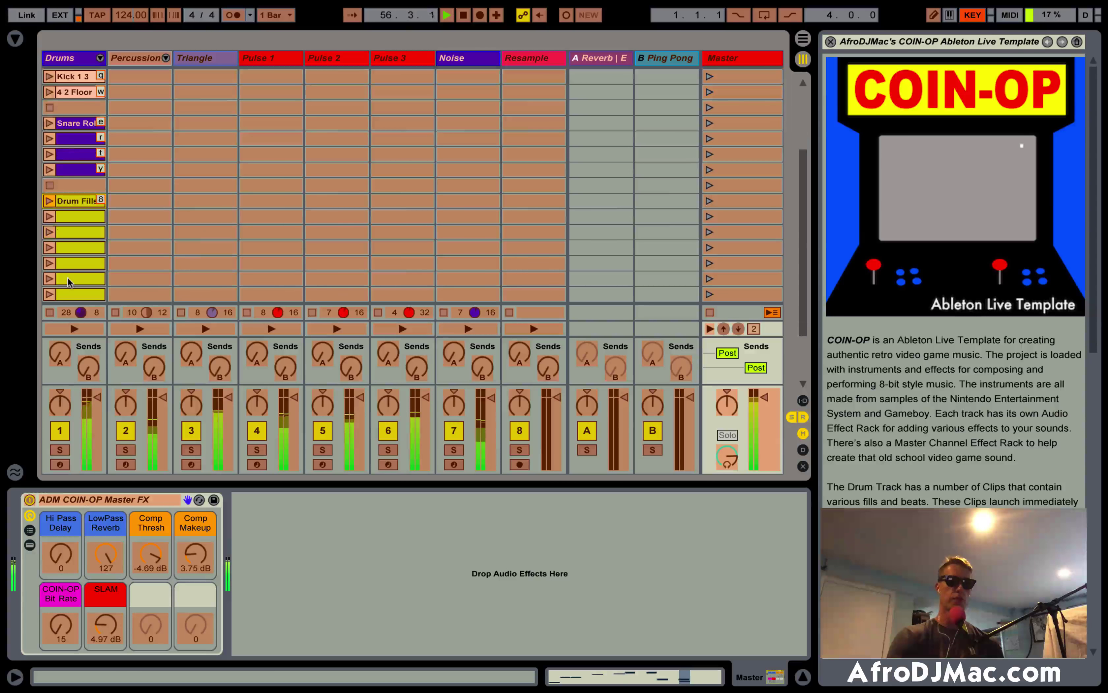
click(68, 280)
key(9)
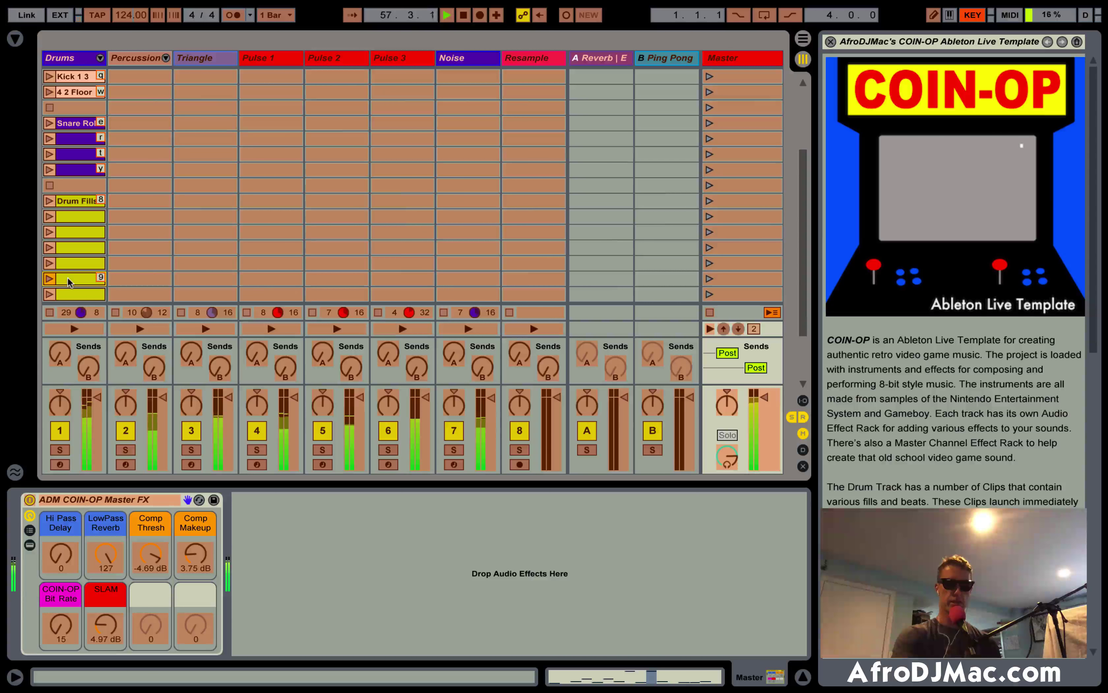
scroll(68, 281, down, 6)
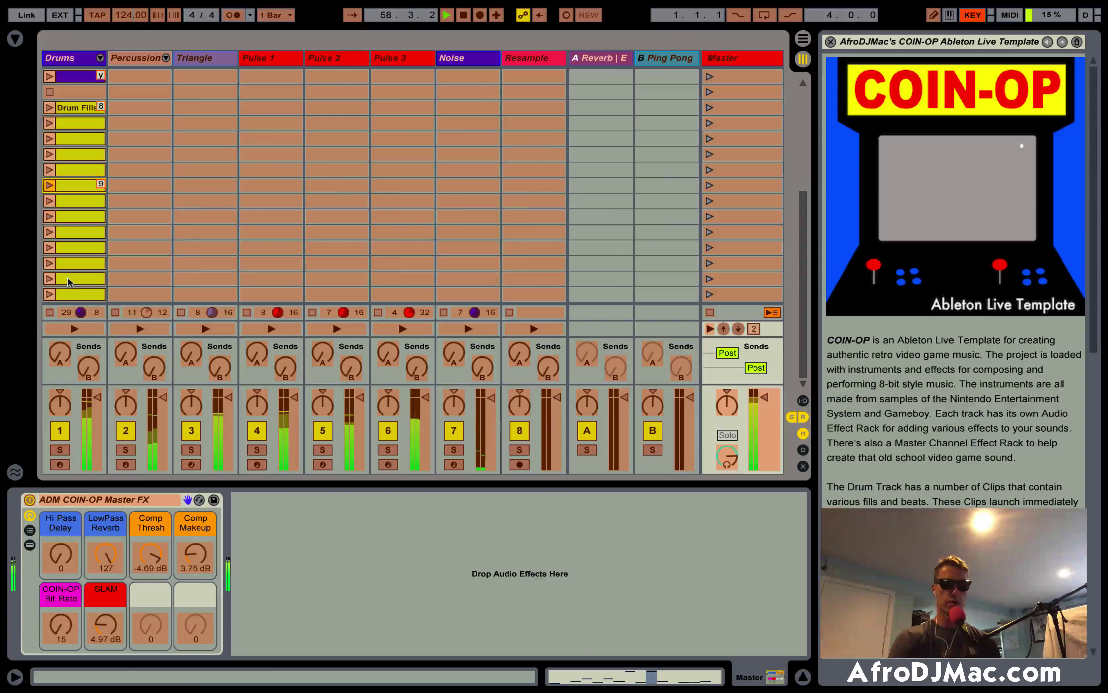
click(68, 280)
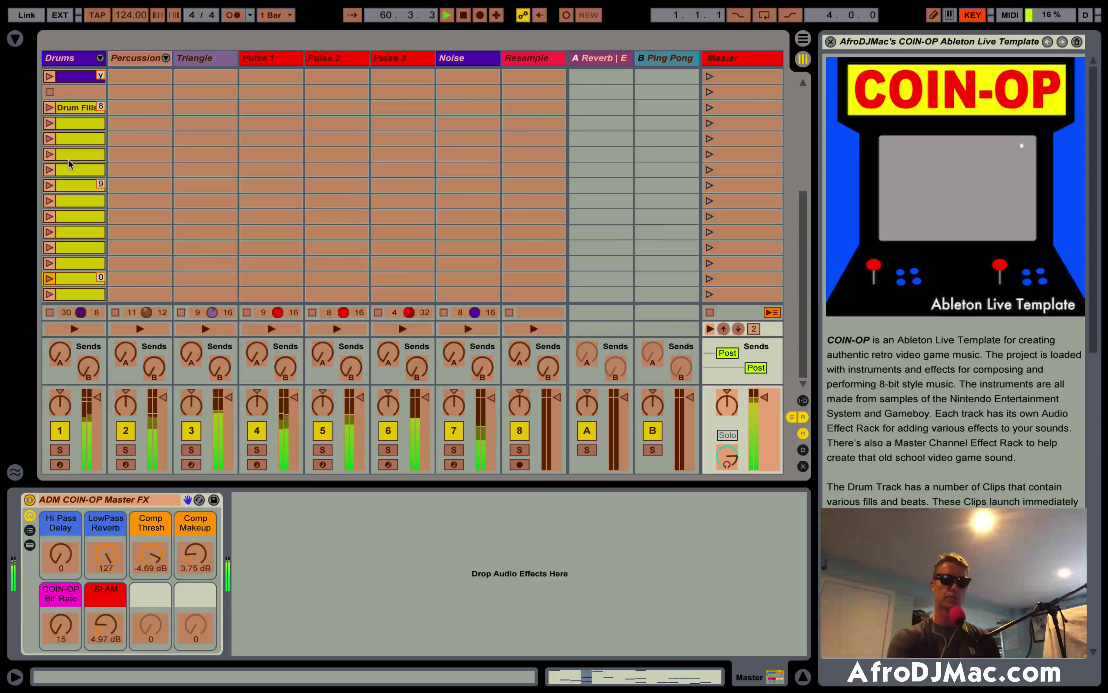
key(ctrl+k)
- Show the Kick 1 3 clip's notes, and launch the 4 2 Floor drum clip with the Percussion track stopped
scroll(69, 164, up, 6)
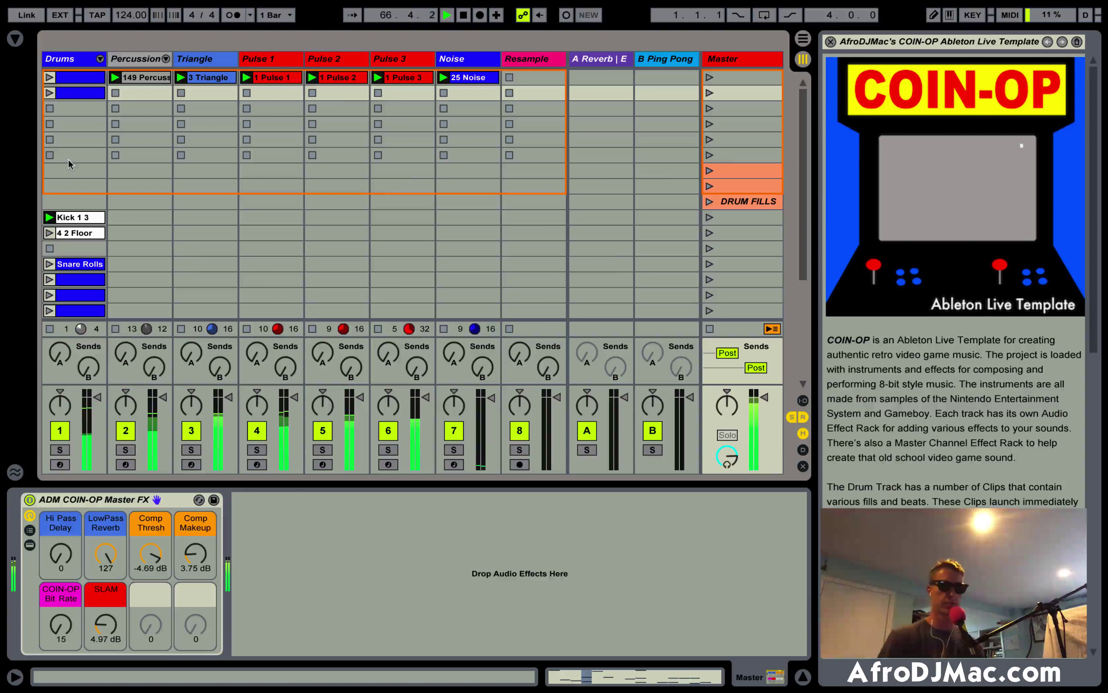
double_click(72, 215)
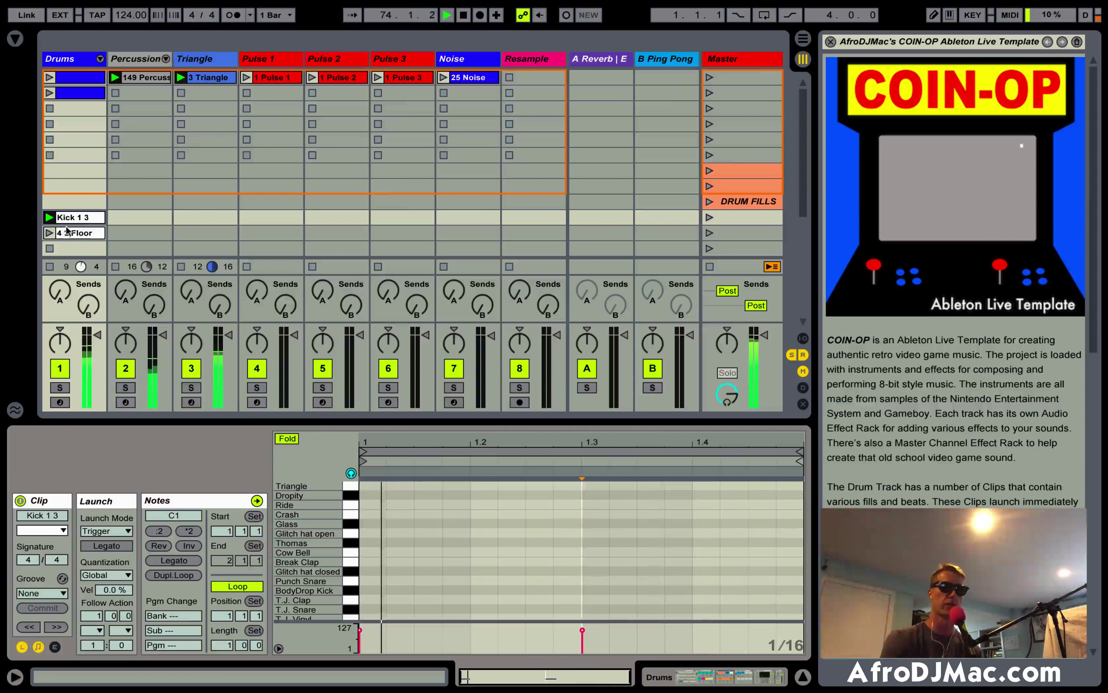
click(116, 93)
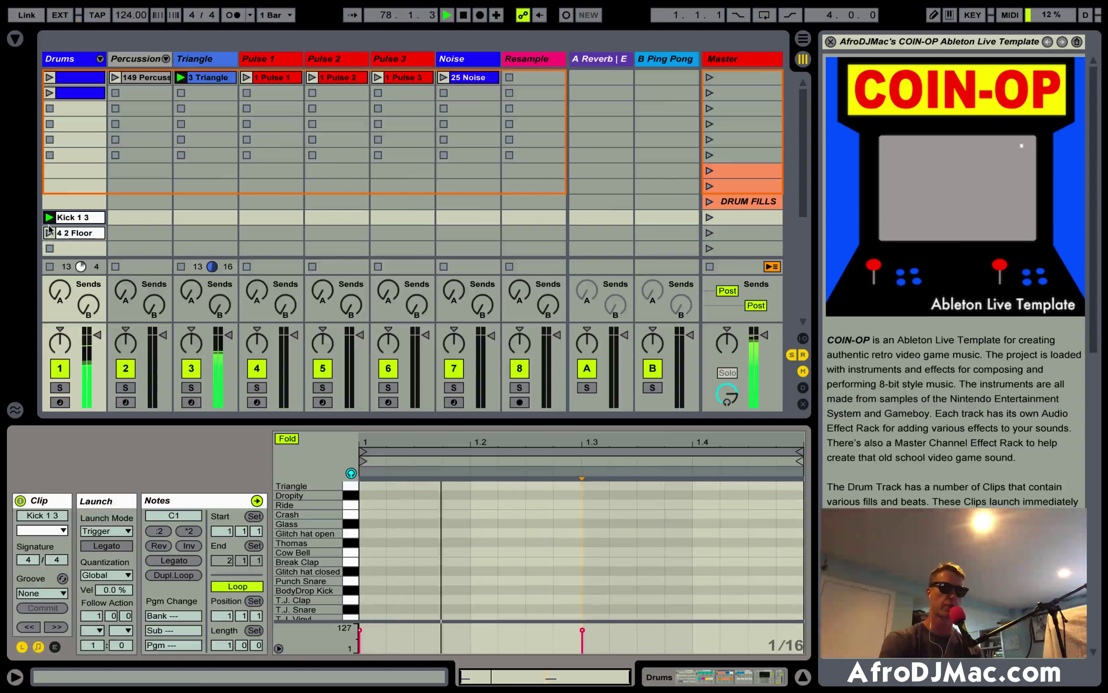
click(48, 231)
- Hide the sends and the clip detail view to enlarge the session grid so it shows the whole list of drum clips
scroll(100, 166, down, 3)
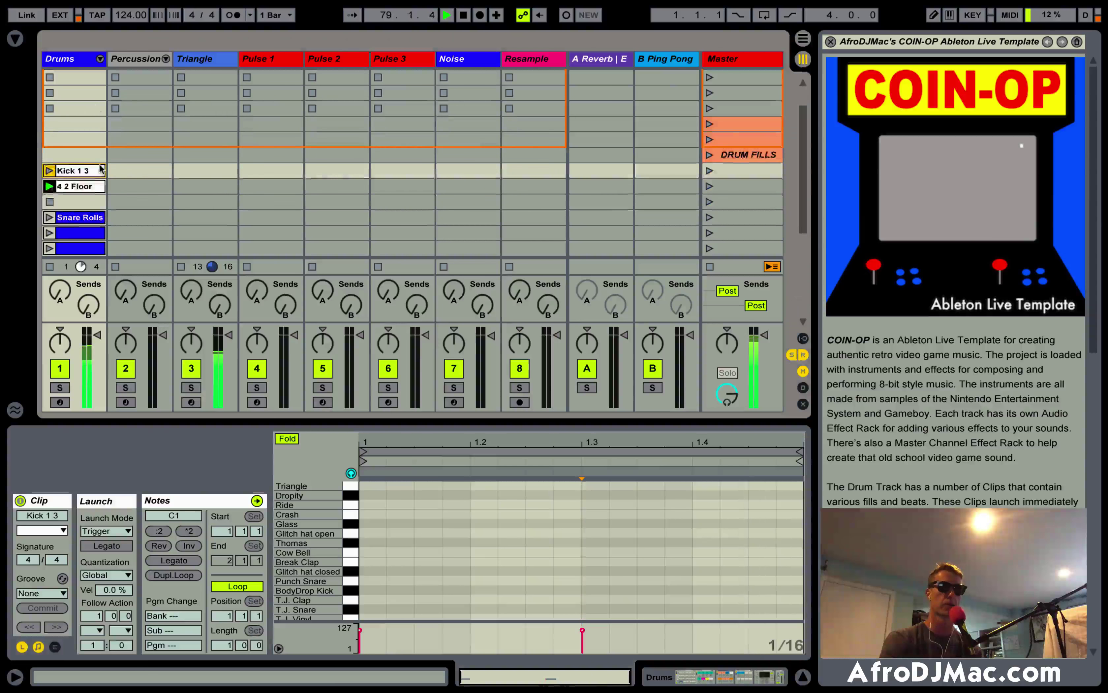
scroll(100, 169, down, 2)
scroll(100, 170, up, 5)
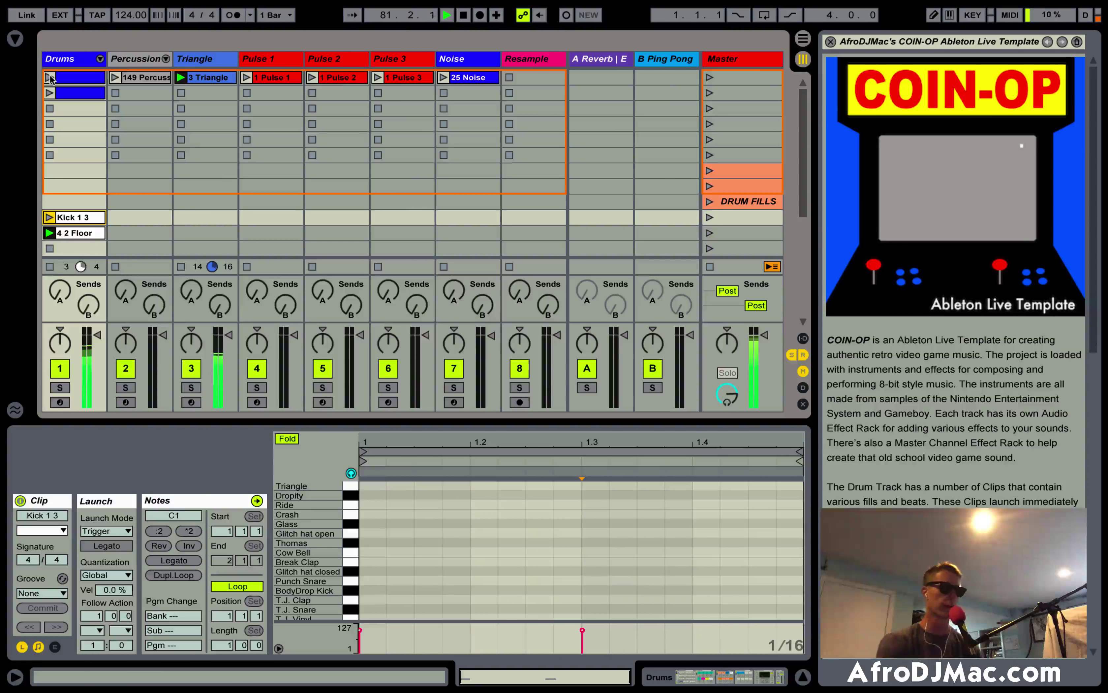
scroll(74, 183, down, 3)
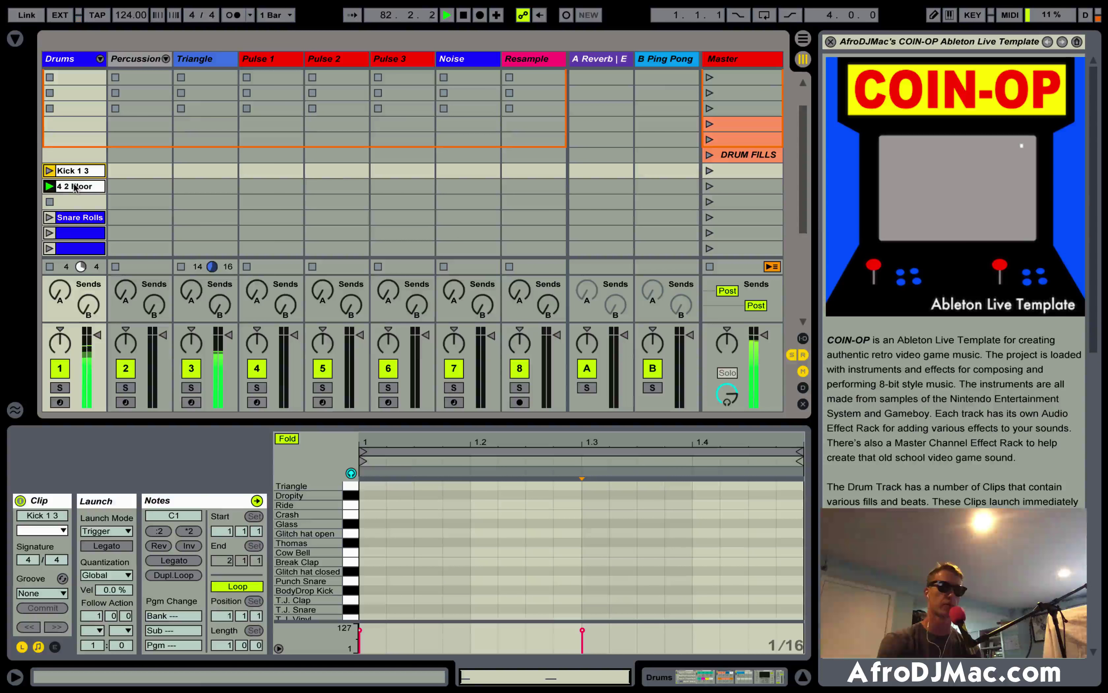
scroll(74, 183, up, 3)
scroll(74, 183, down, 5)
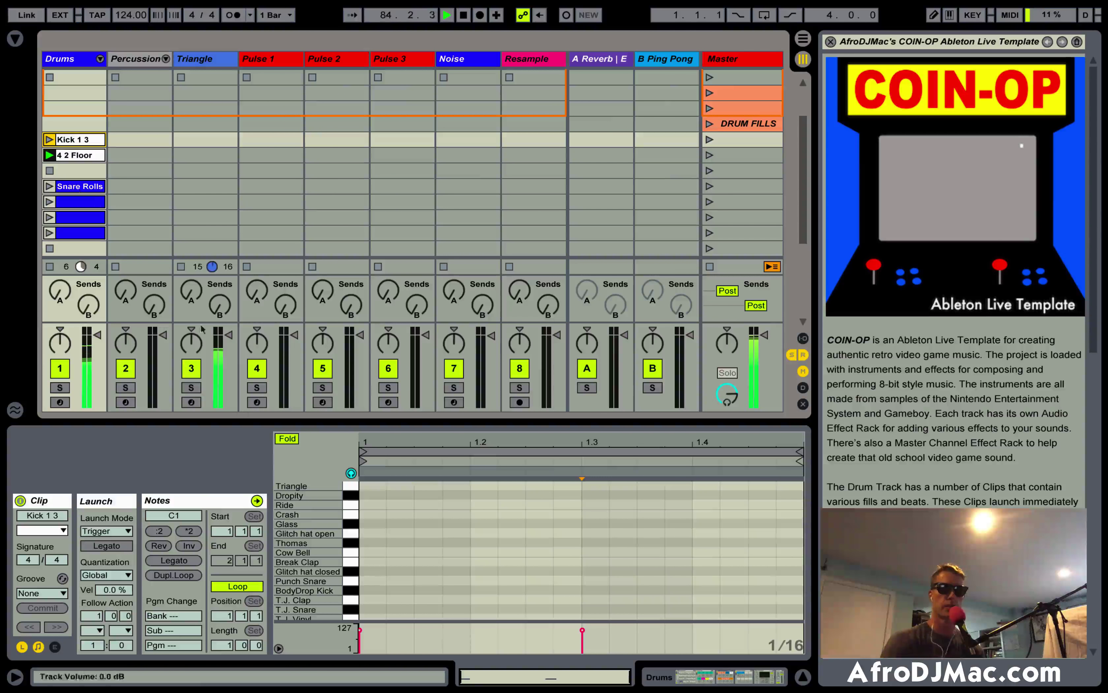
click(792, 355)
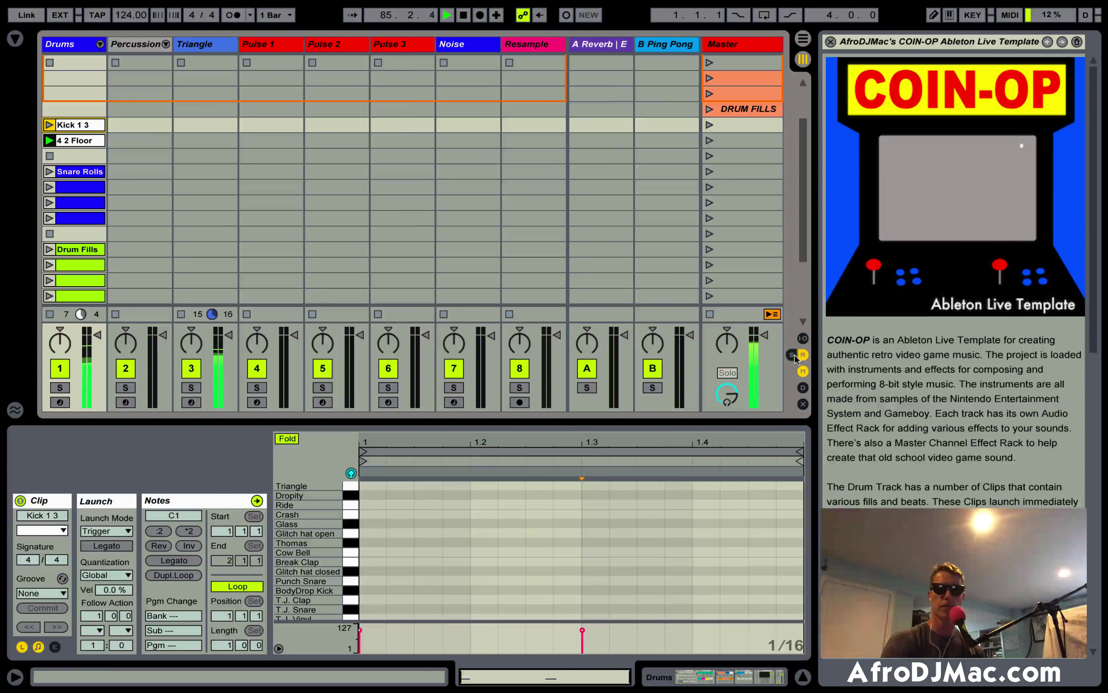
drag(612, 423, 609, 641)
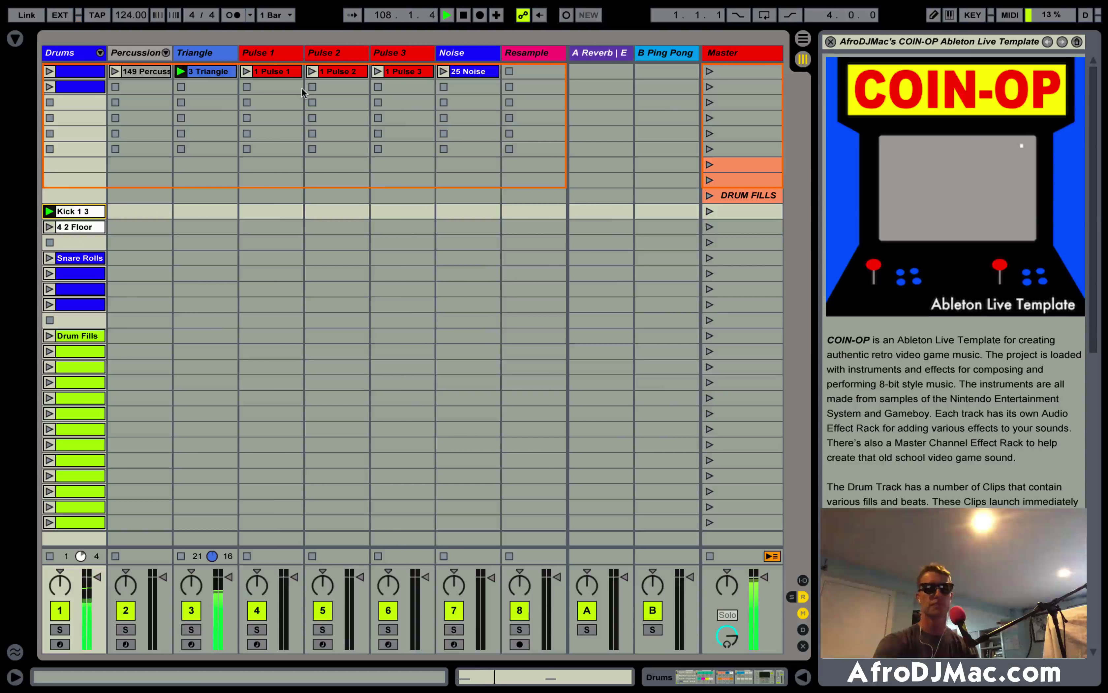
- Trigger 4 2 Floor, the main drum clips, several Drum Fills and the second snare roll over the playing Percussion and Triangle loops
click(49, 225)
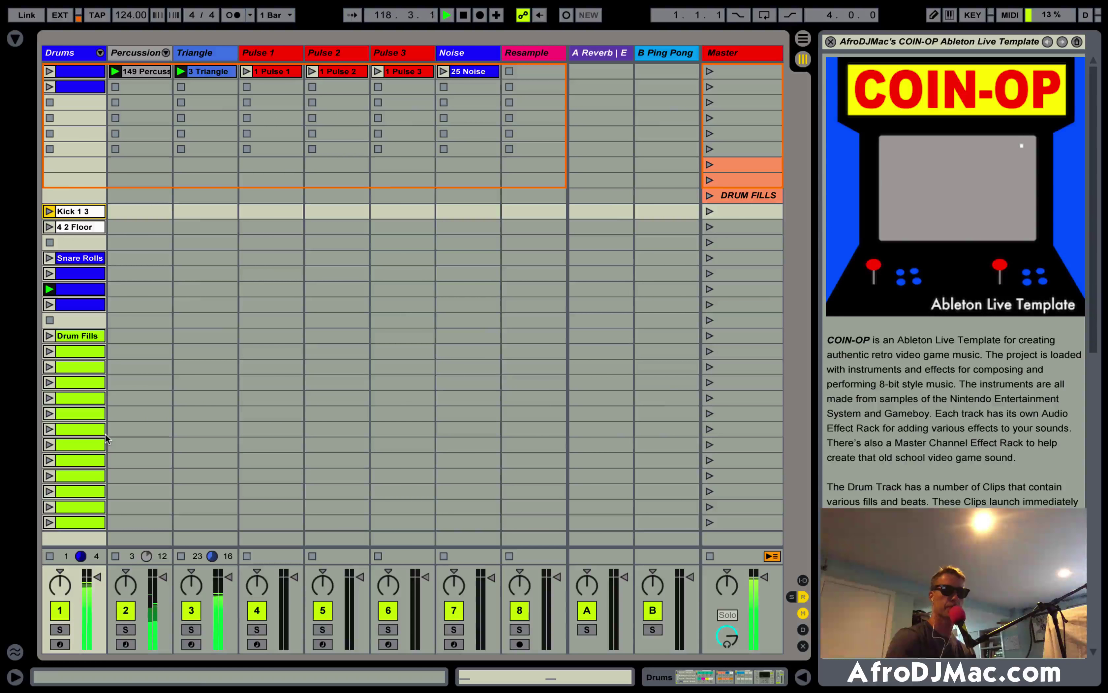
click(48, 350)
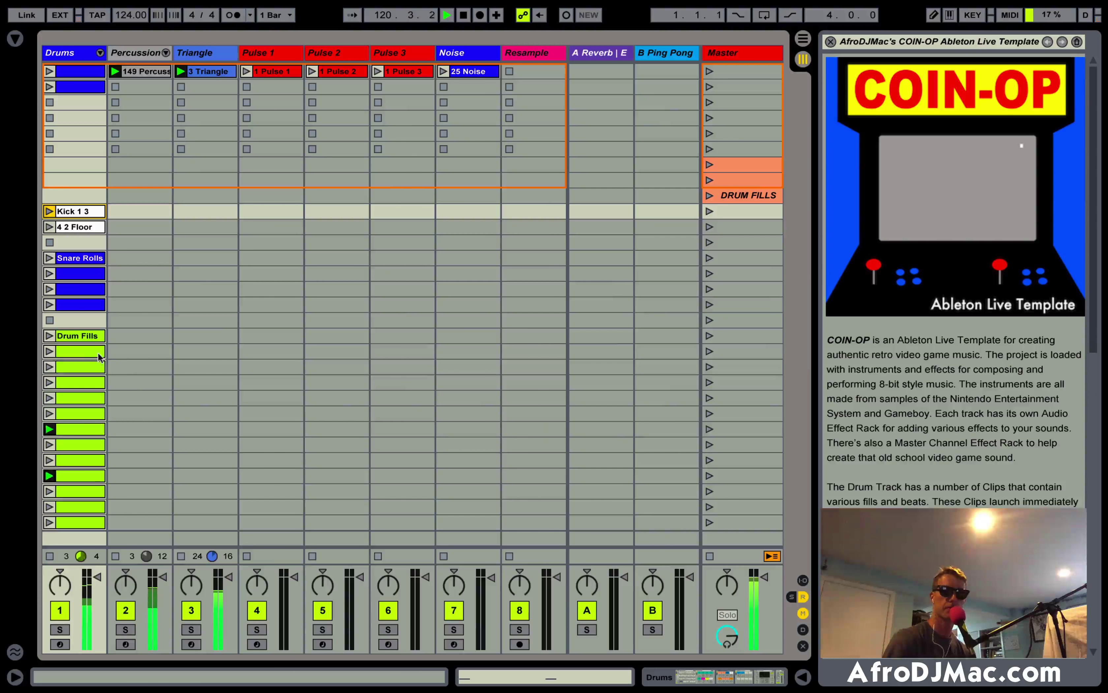
click(49, 84)
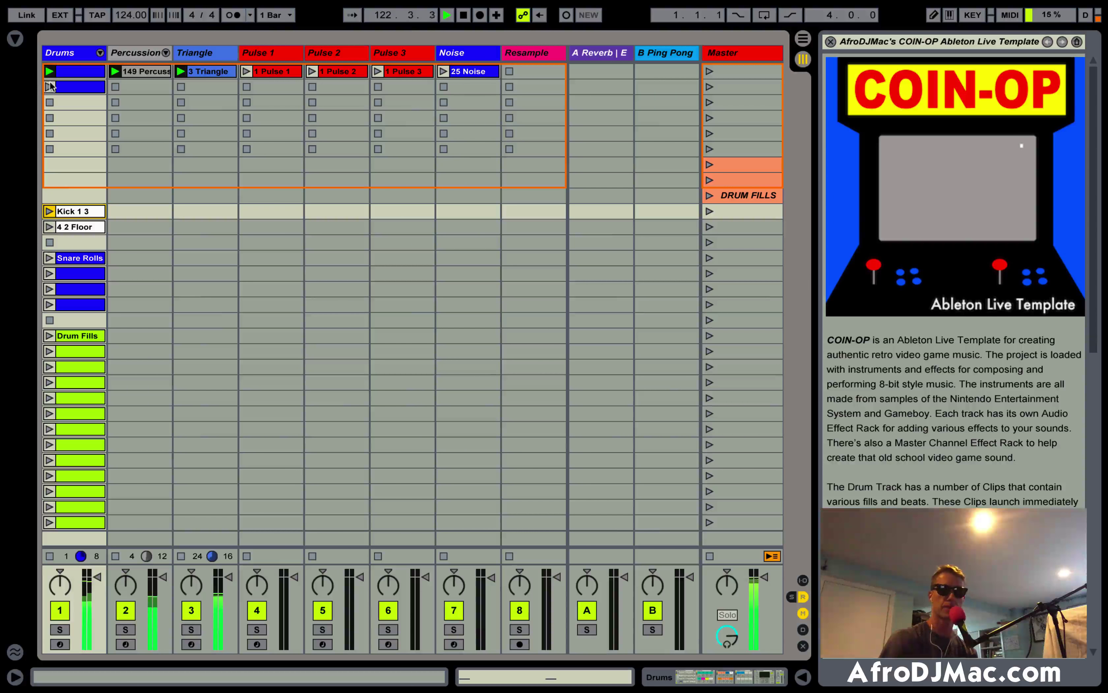
click(49, 444)
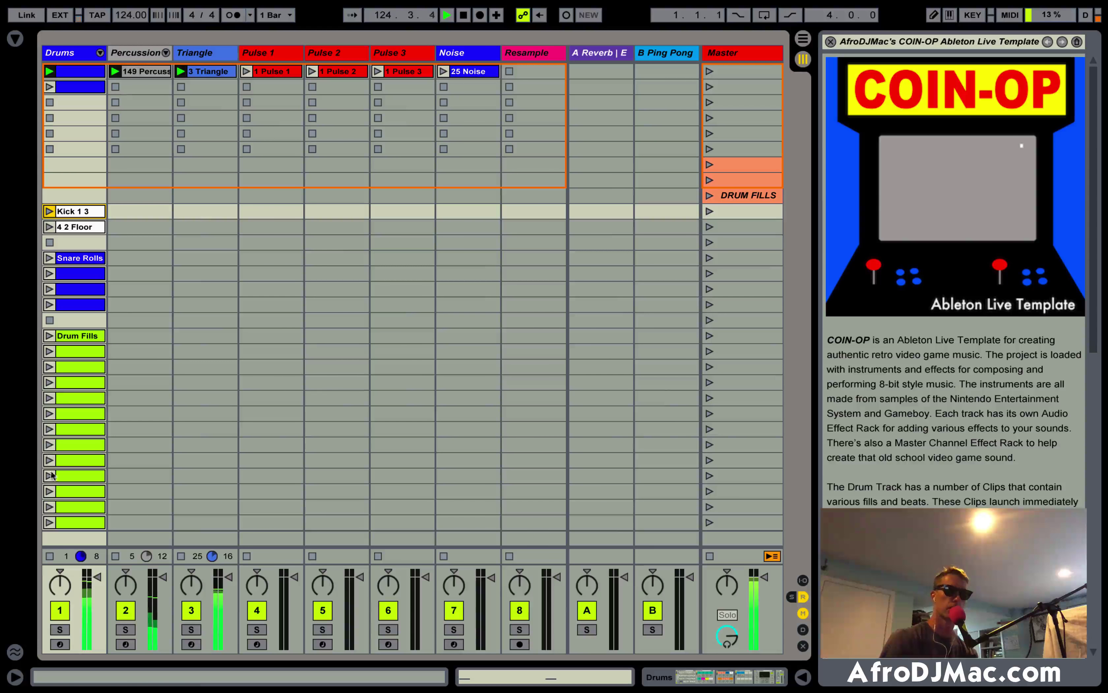
click(49, 491)
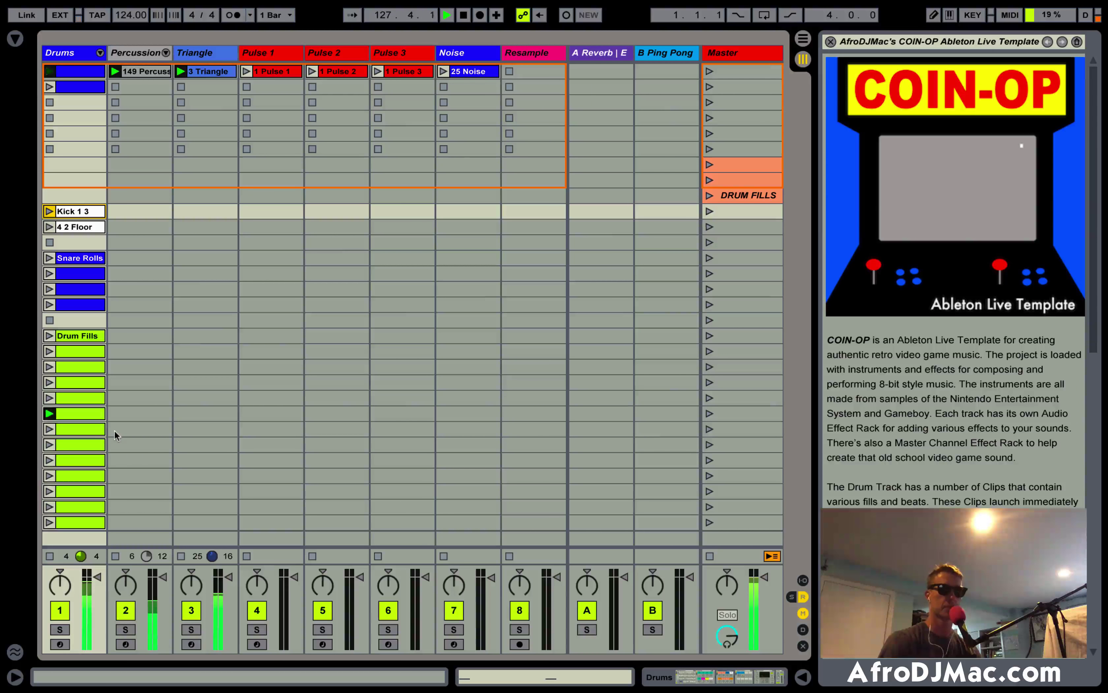
click(49, 398)
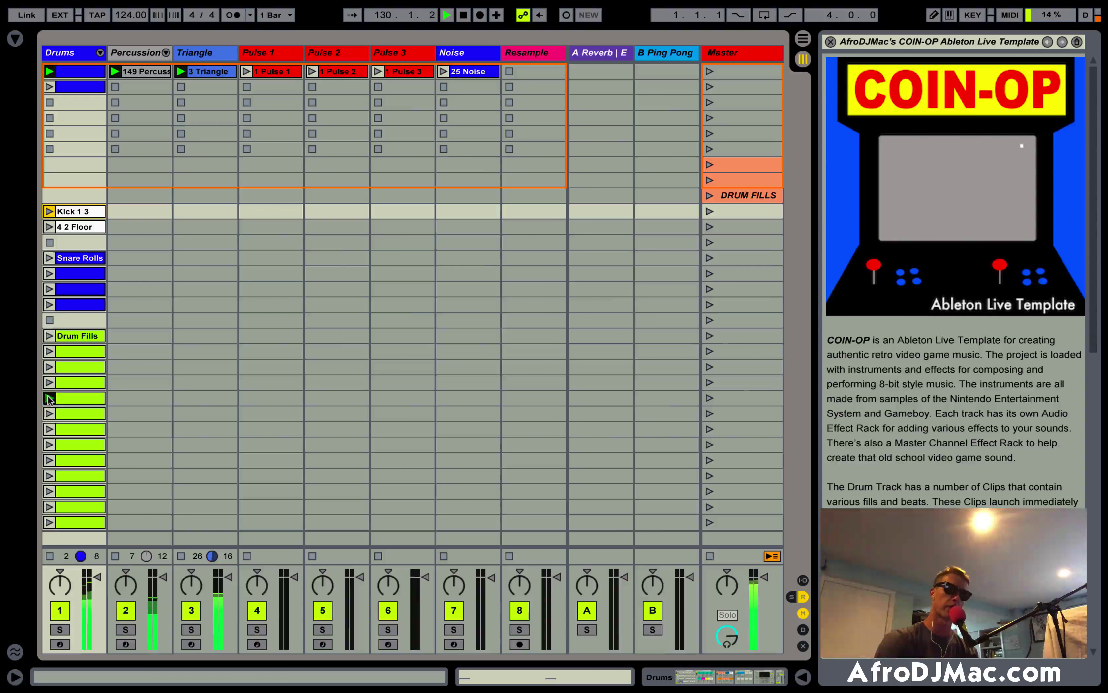
click(49, 273)
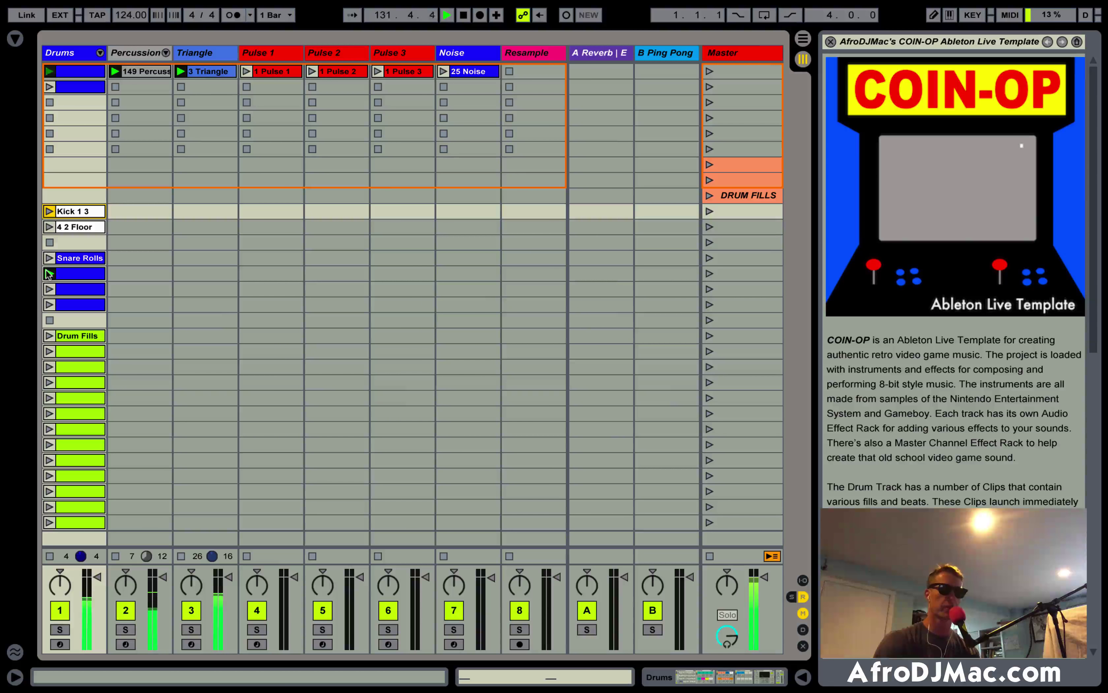